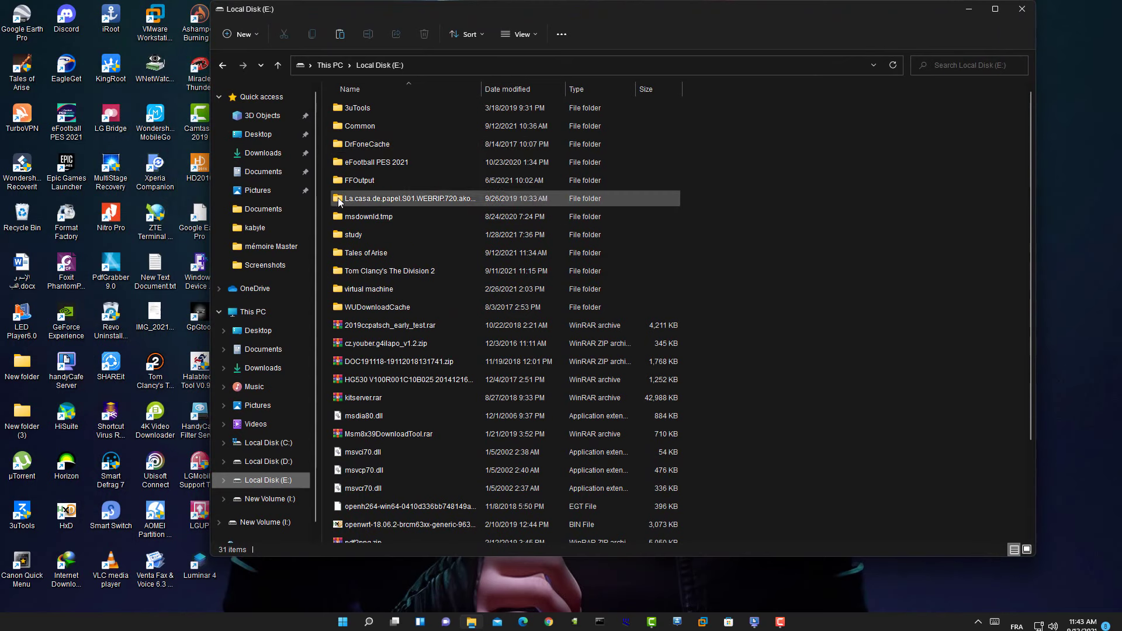
# Check the contents of the Tales of Arise folder on Local Disk (E:), selecting all its items, and close the window.
pyautogui.doubleClick(374, 254)
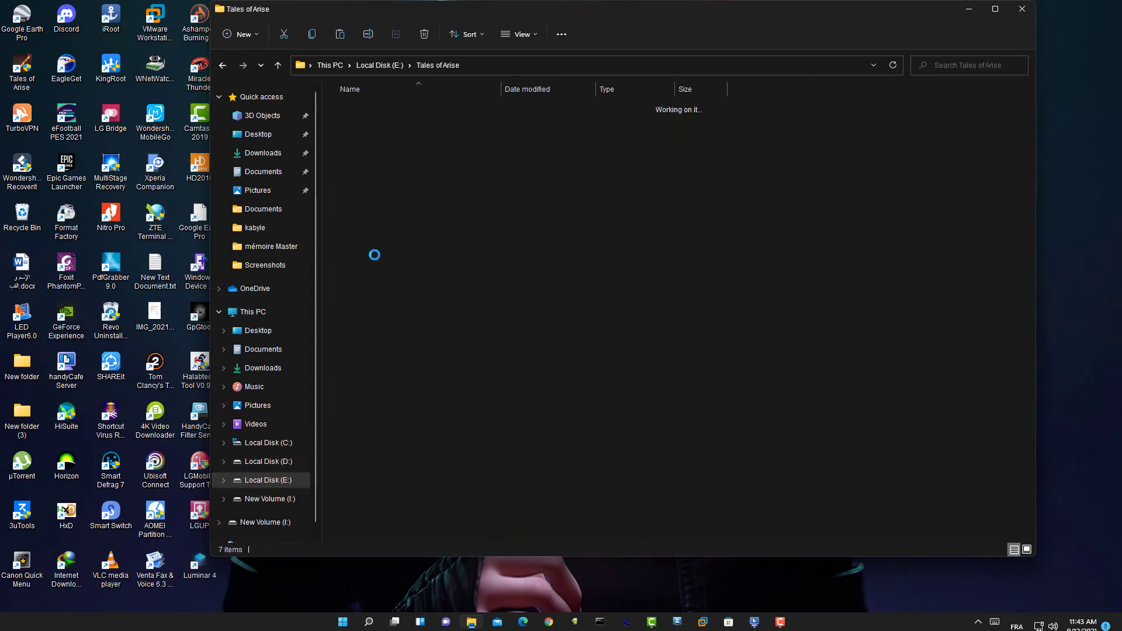
pyautogui.moveTo(364, 272); pyautogui.dragTo(370, 103)
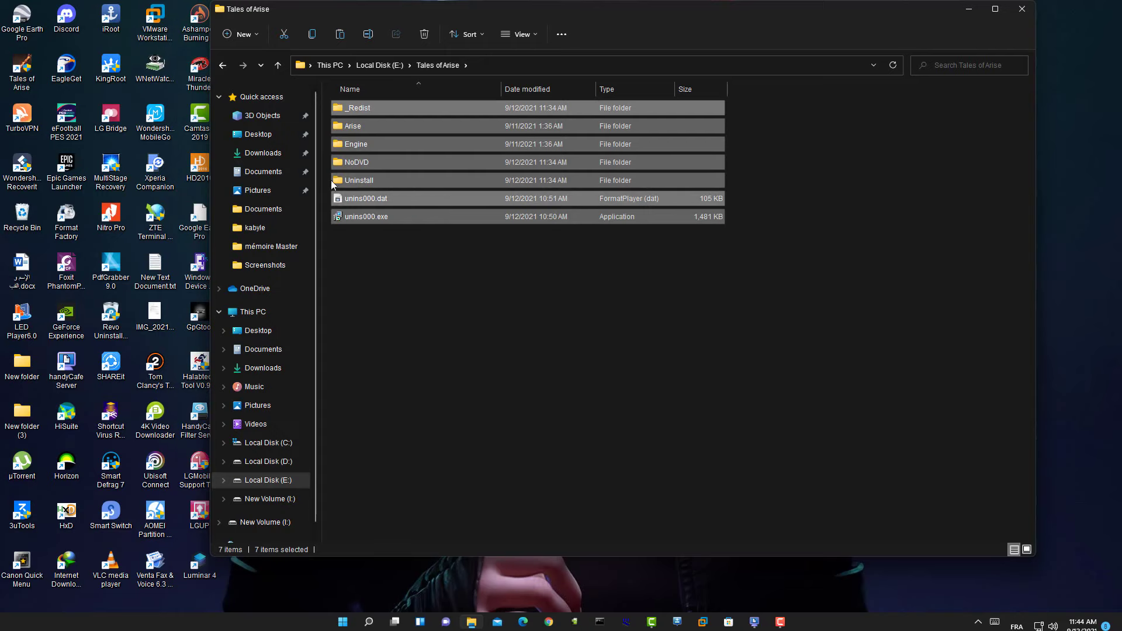
pyautogui.click(1022, 9)
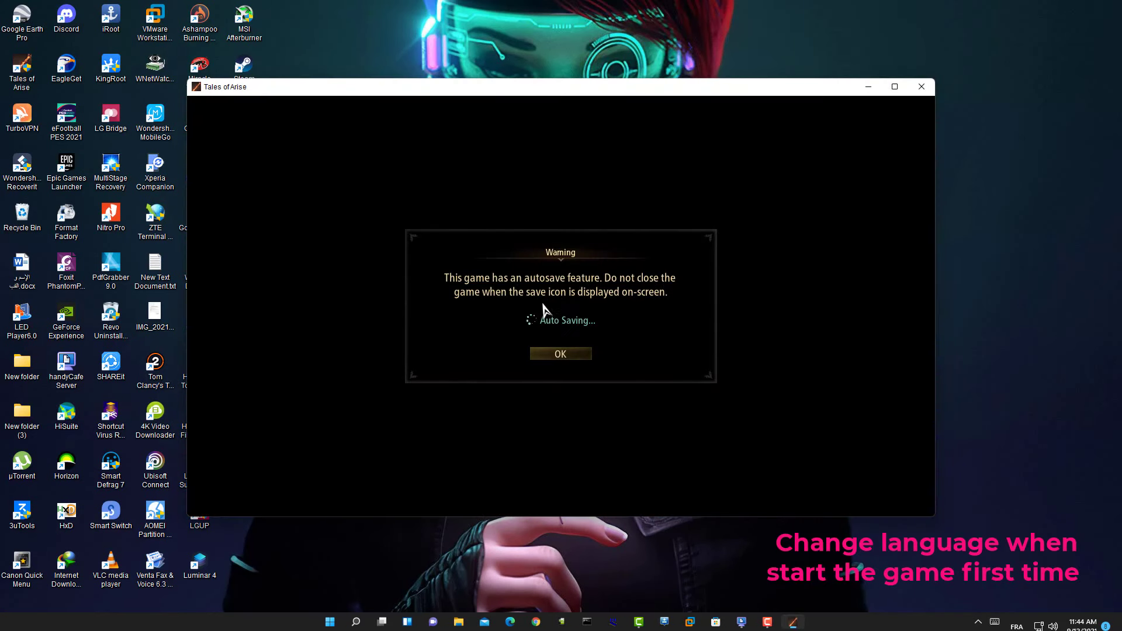
# Acknowledge the game's autosave warning and choose English as the voice language.
pyautogui.click(552, 357)
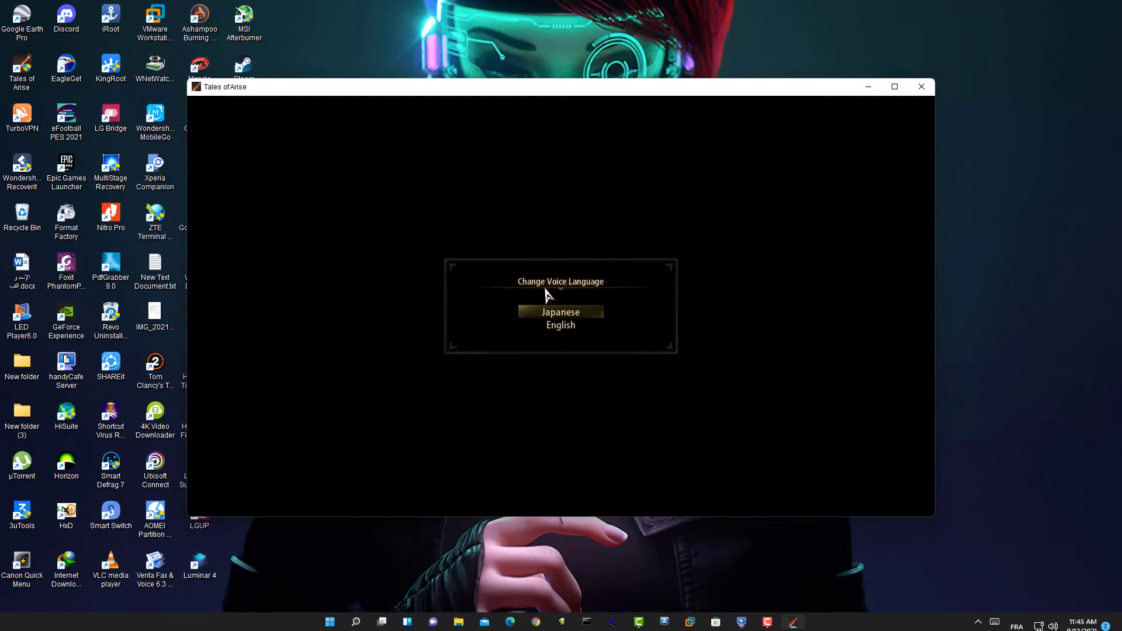
pyautogui.click(560, 333)
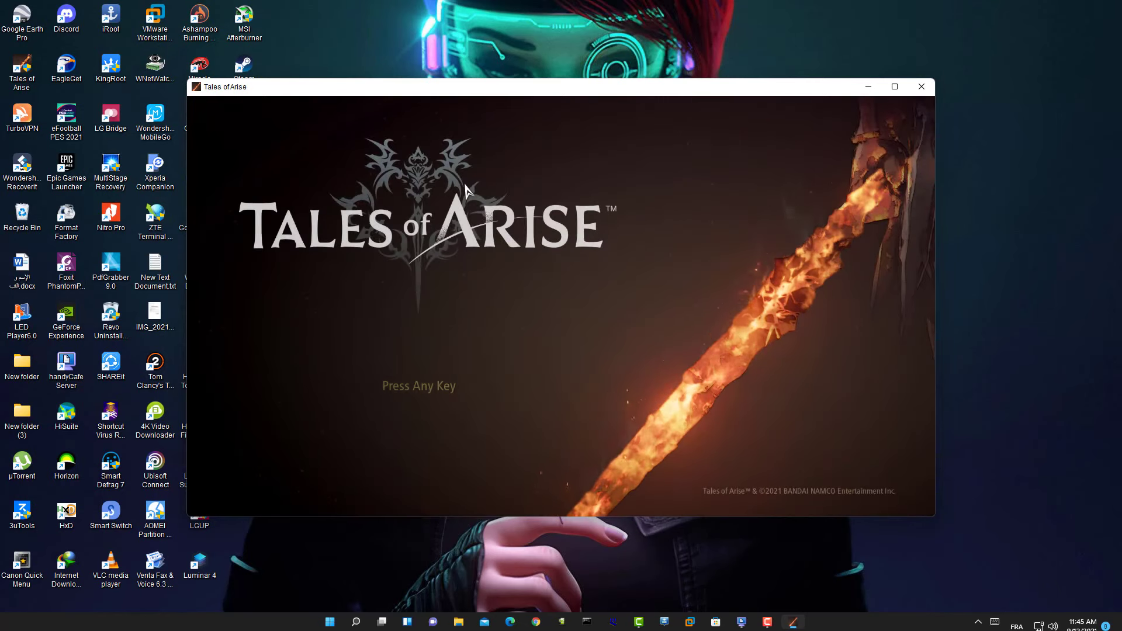
# Continue past the title screen and accept both the Privacy Policy and the Data Usage Agreement.
pyautogui.click(425, 400)
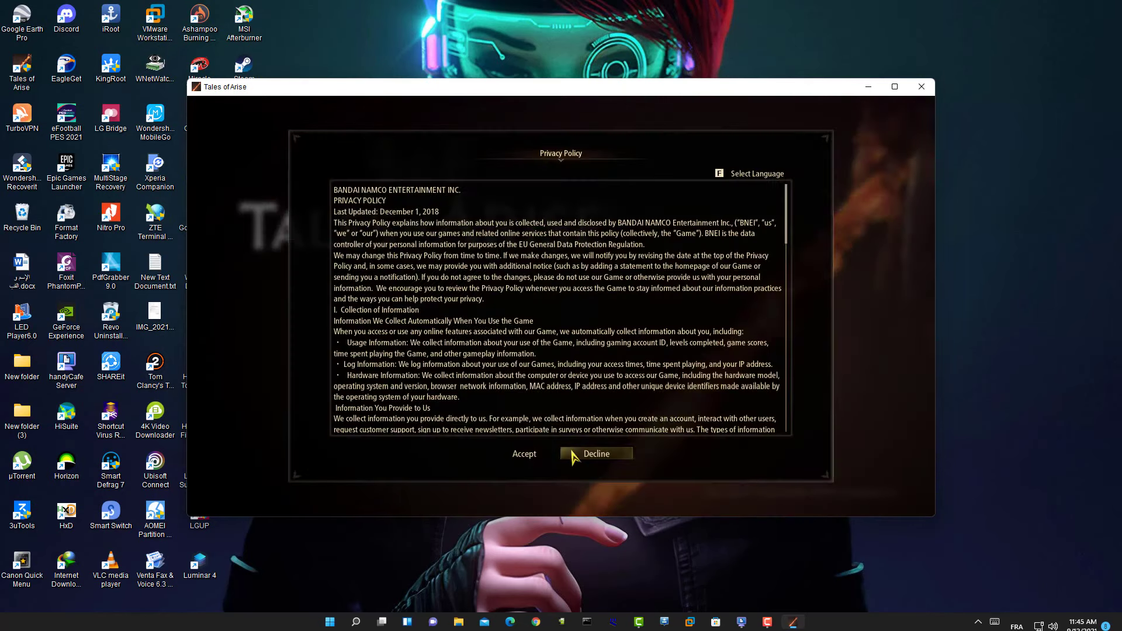
pyautogui.click(511, 454)
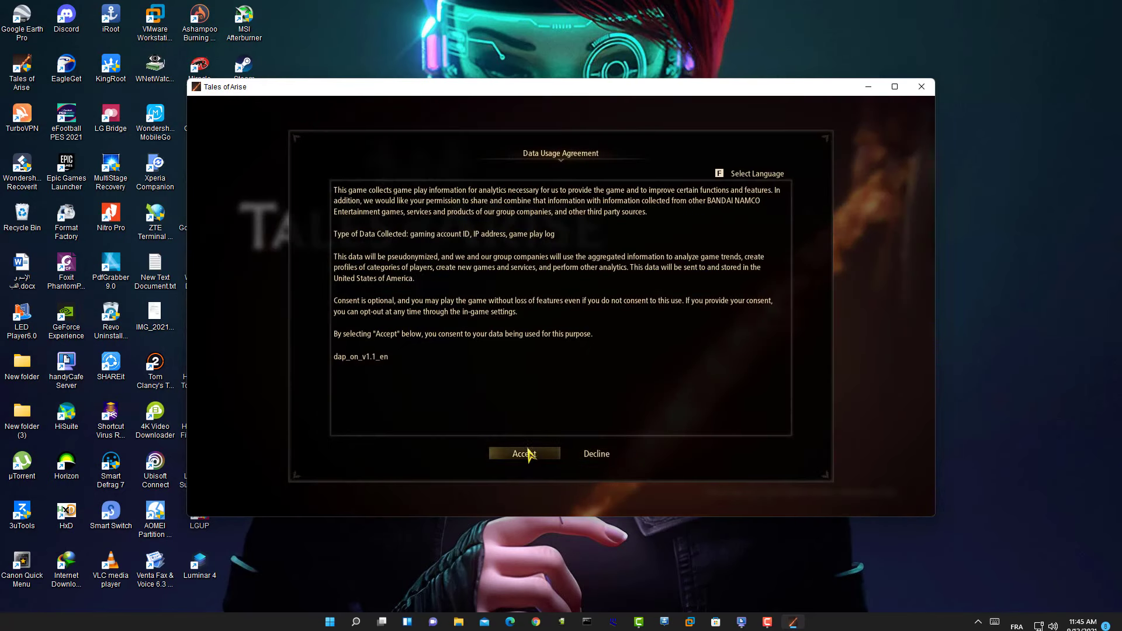
pyautogui.click(526, 454)
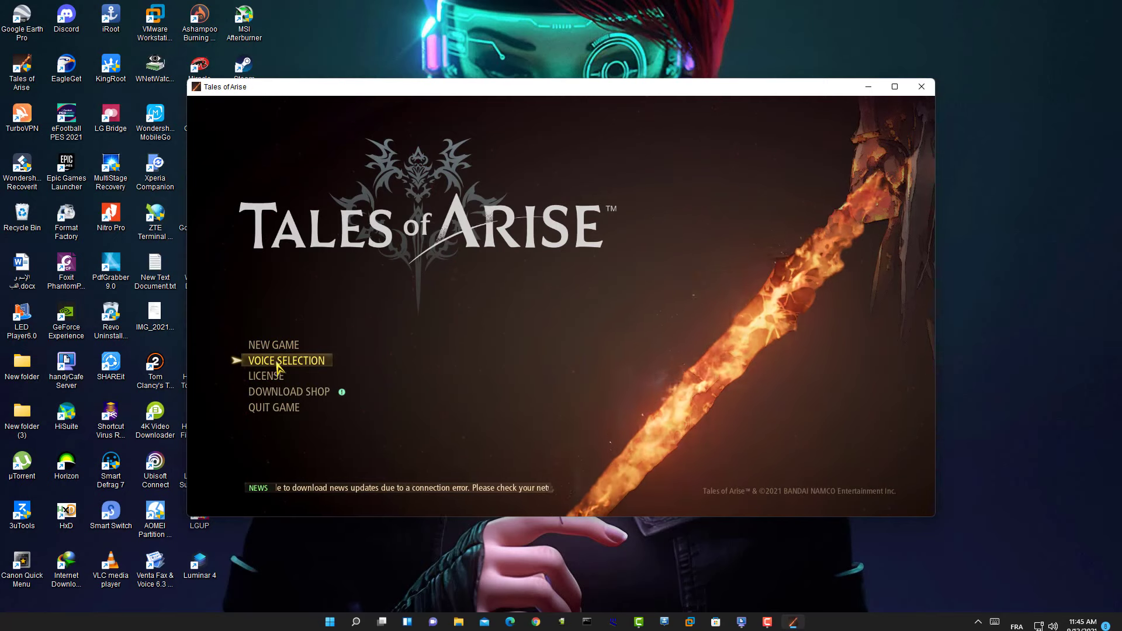
# Choose English as the audio language through the title screen's Voice Selection and minimize the game.
pyautogui.click(276, 364)
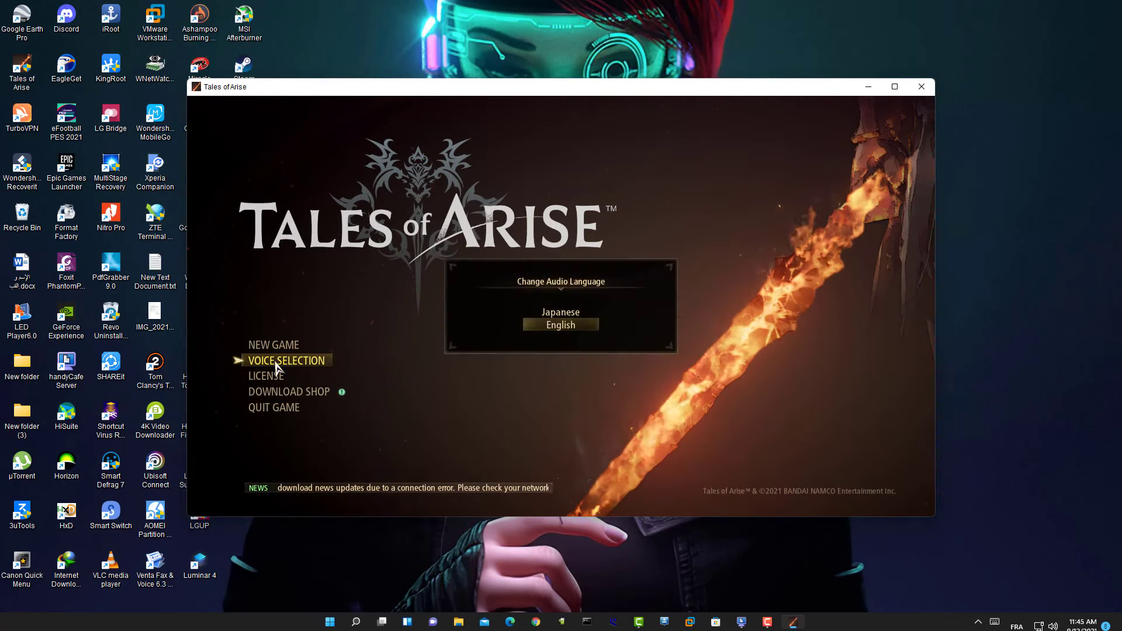
pyautogui.click(571, 322)
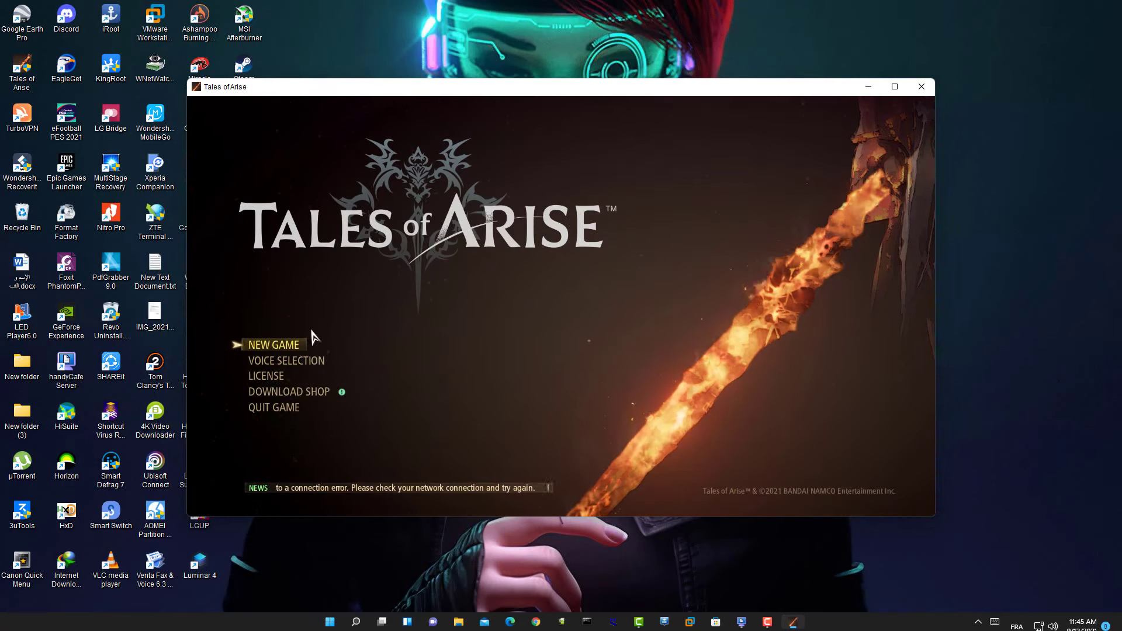
pyautogui.click(266, 362)
pyautogui.click(562, 326)
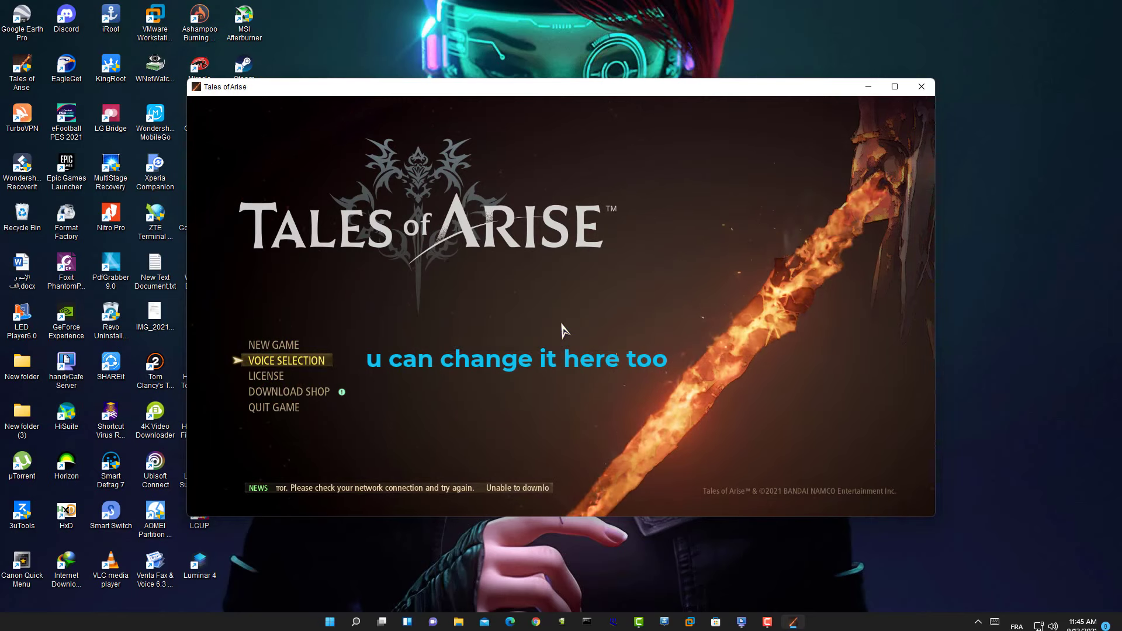
pyautogui.click(868, 89)
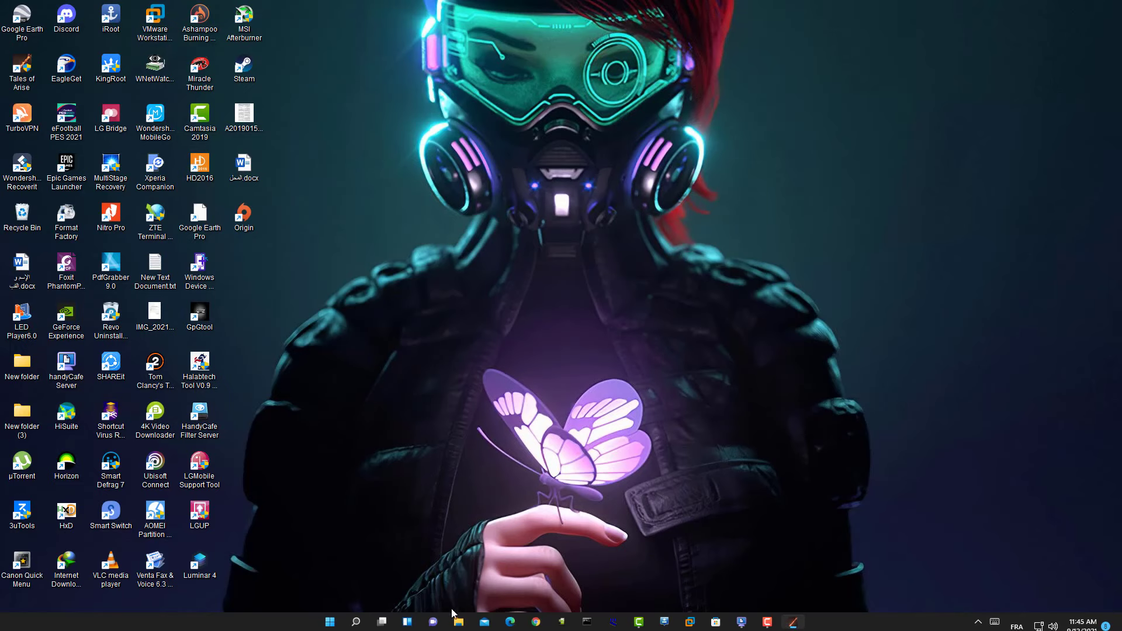
# Open the file location of the Tales of Arise desktop shortcut and go up to the main Tales of Arise folder.
pyautogui.rightClick(22, 79)
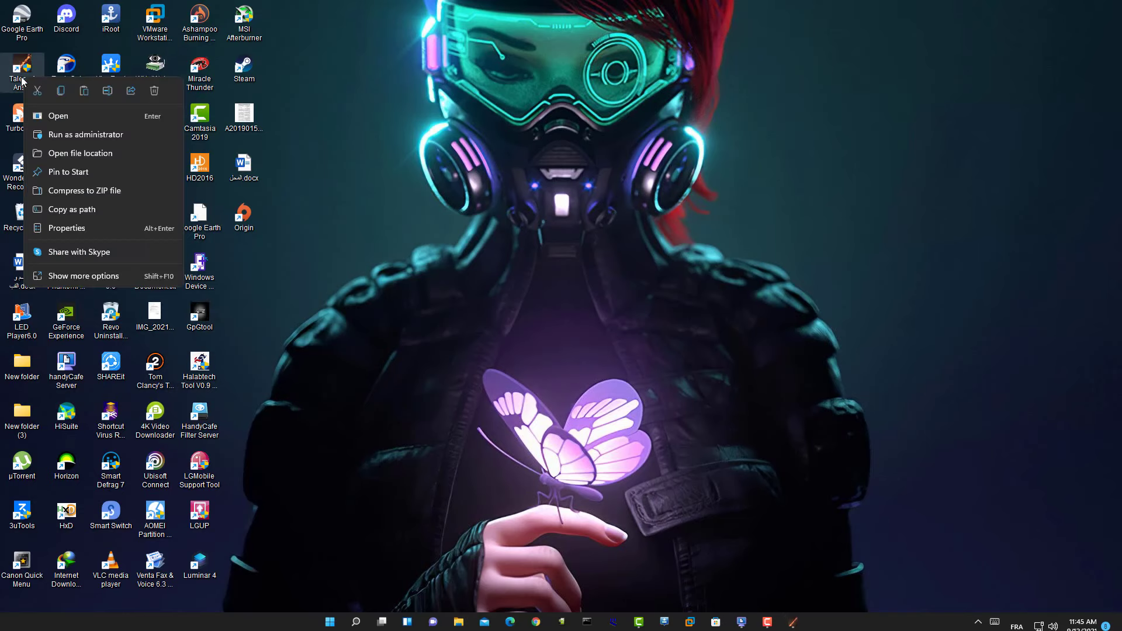
pyautogui.click(63, 152)
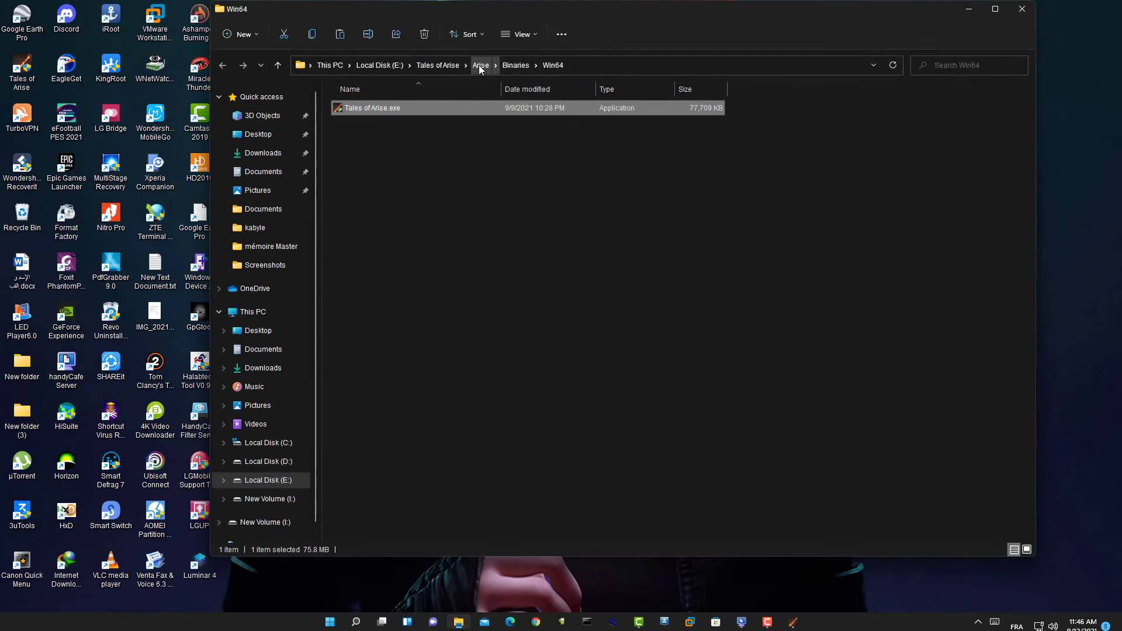
pyautogui.click(479, 67)
pyautogui.click(436, 64)
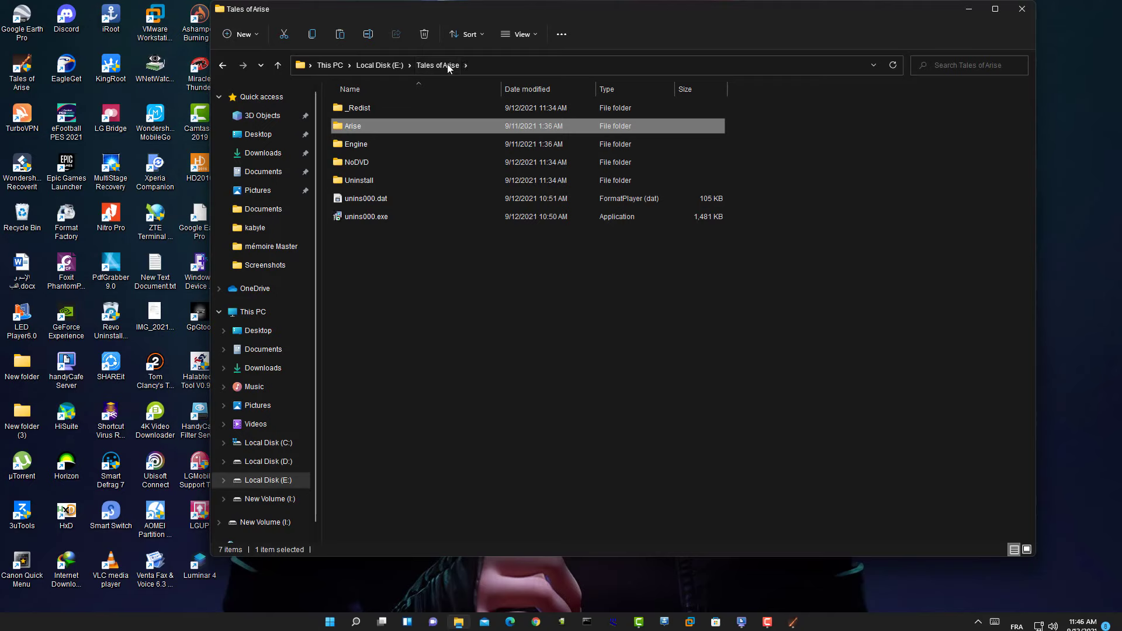
# Copy the Engine folder from NoDVD\Goldberg Controller Fix.
pyautogui.doubleClick(351, 164)
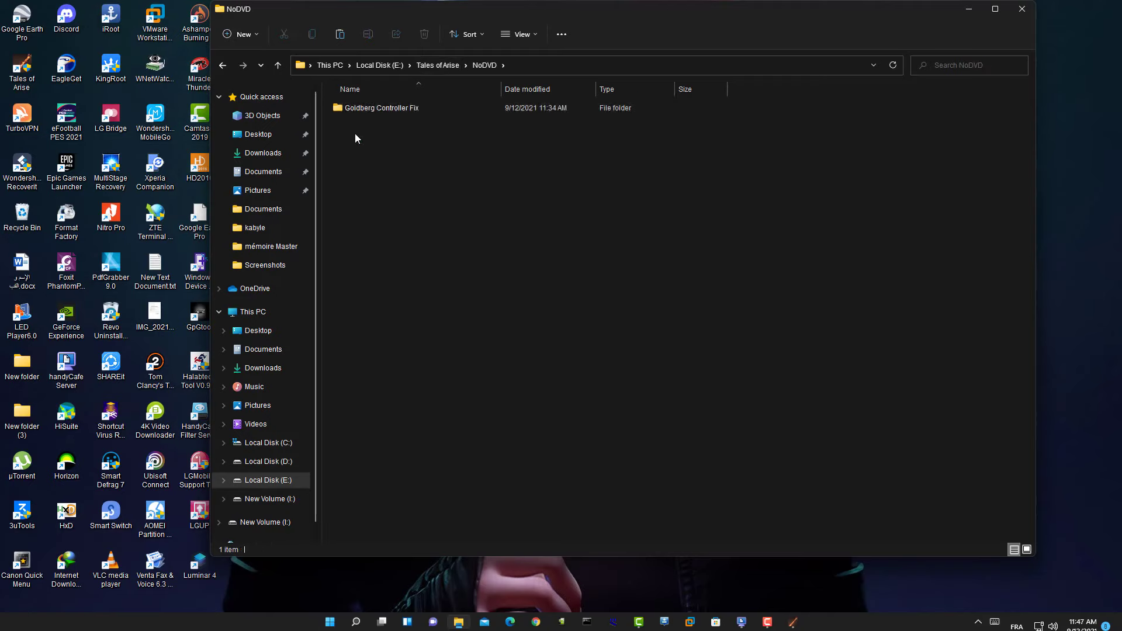
pyautogui.doubleClick(370, 108)
pyautogui.click(366, 107)
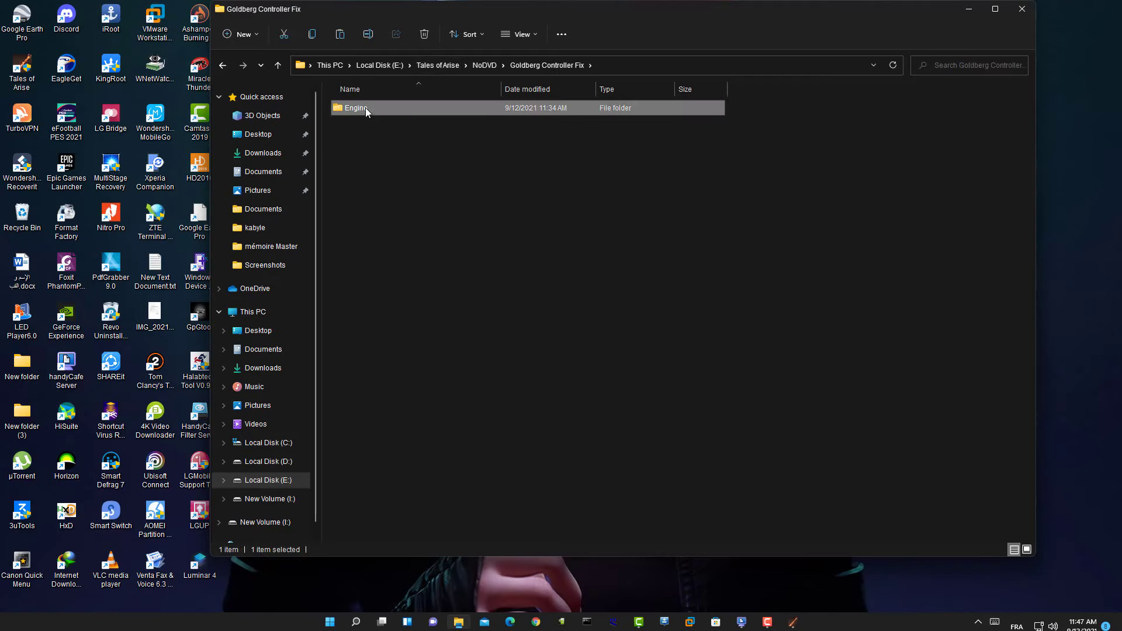
pyautogui.rightClick(365, 107)
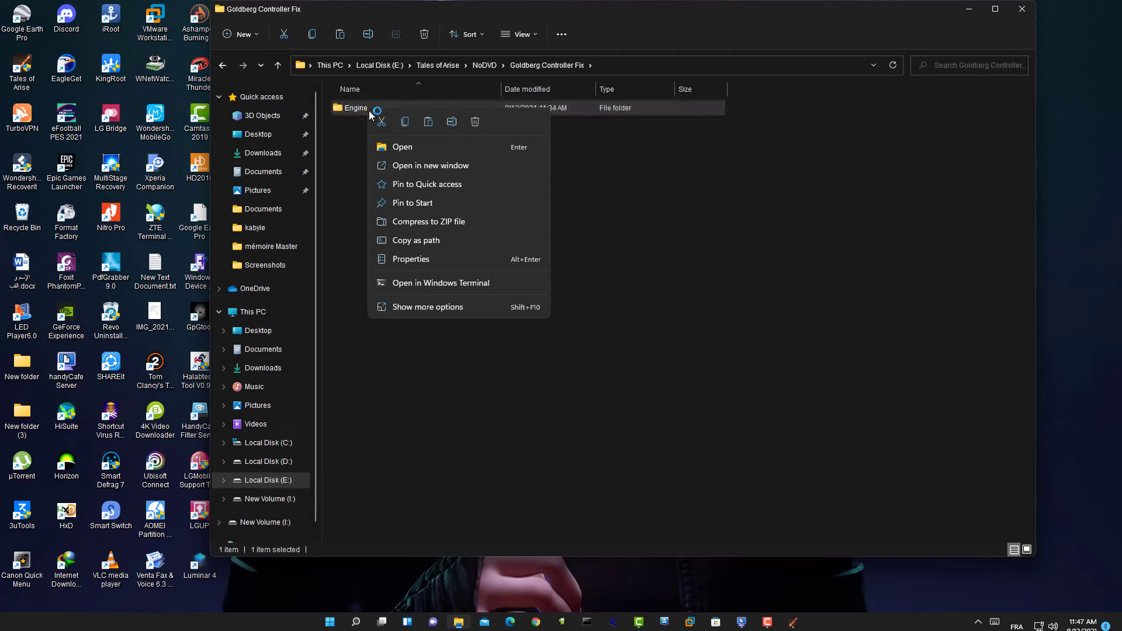
pyautogui.click(406, 124)
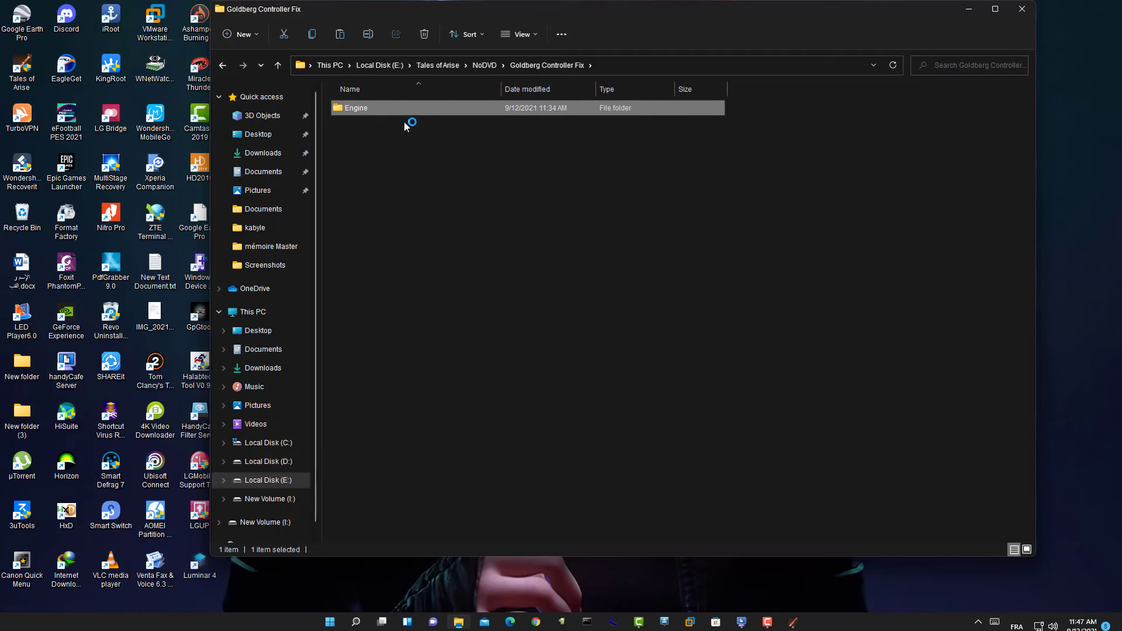
# Paste the copied Engine folder into the main Tales of Arise folder and retry the blocked operation for all current items.
pyautogui.click(430, 65)
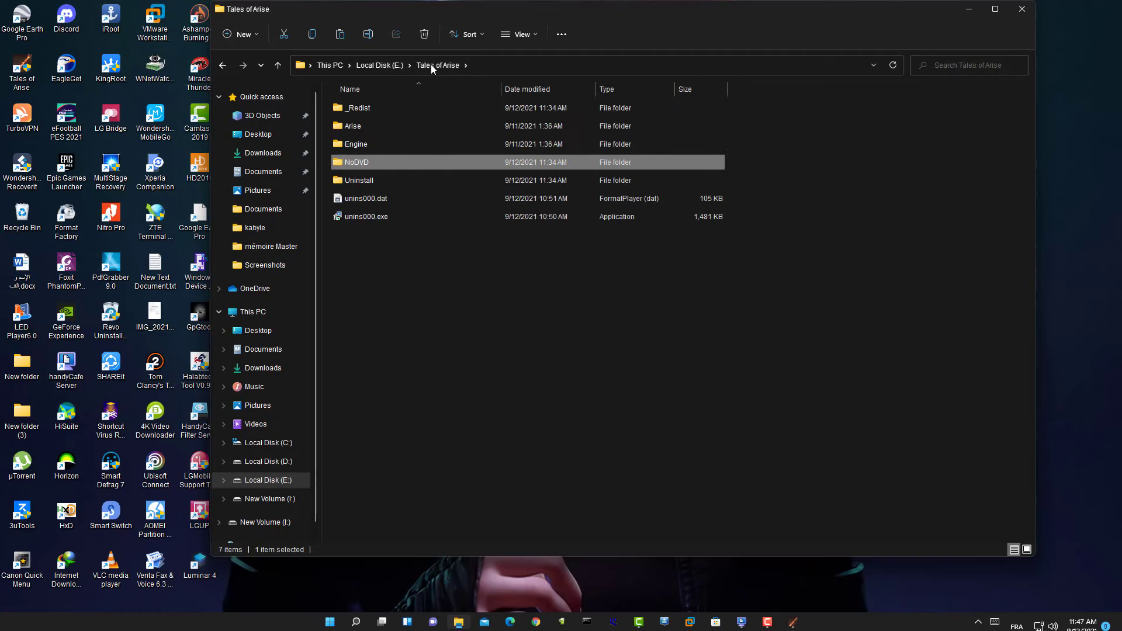
pyautogui.click(396, 318)
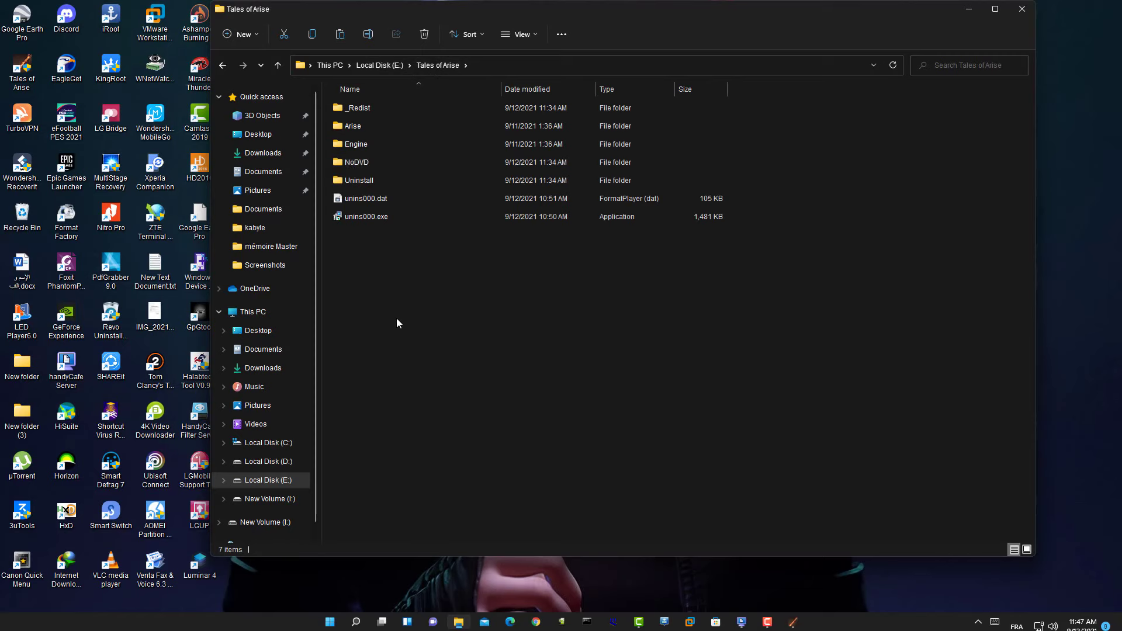
pyautogui.rightClick(397, 322)
pyautogui.click(413, 333)
pyautogui.click(477, 225)
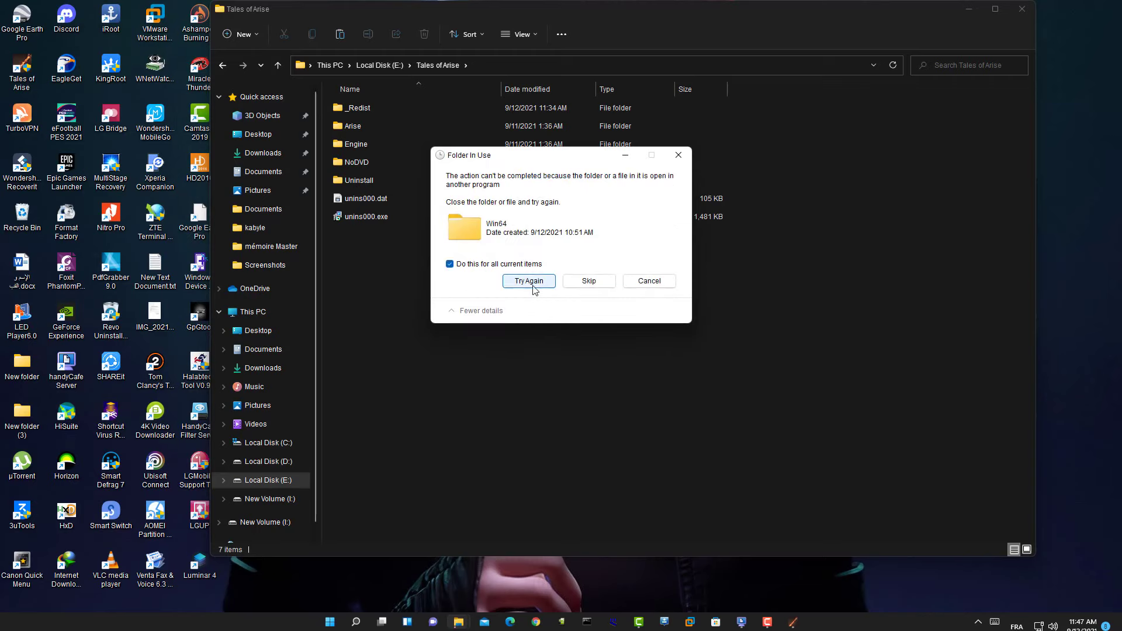
pyautogui.click(530, 286)
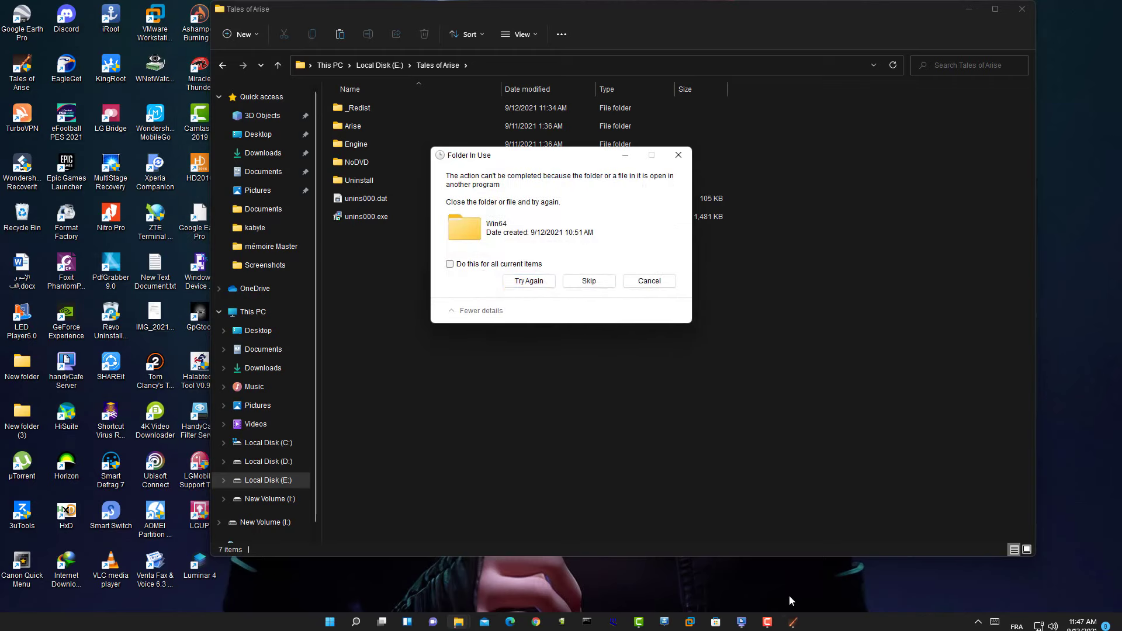
# Close the running Tales of Arise game and retry pasting the Engine folder.
pyautogui.click(793, 621)
pyautogui.click(924, 81)
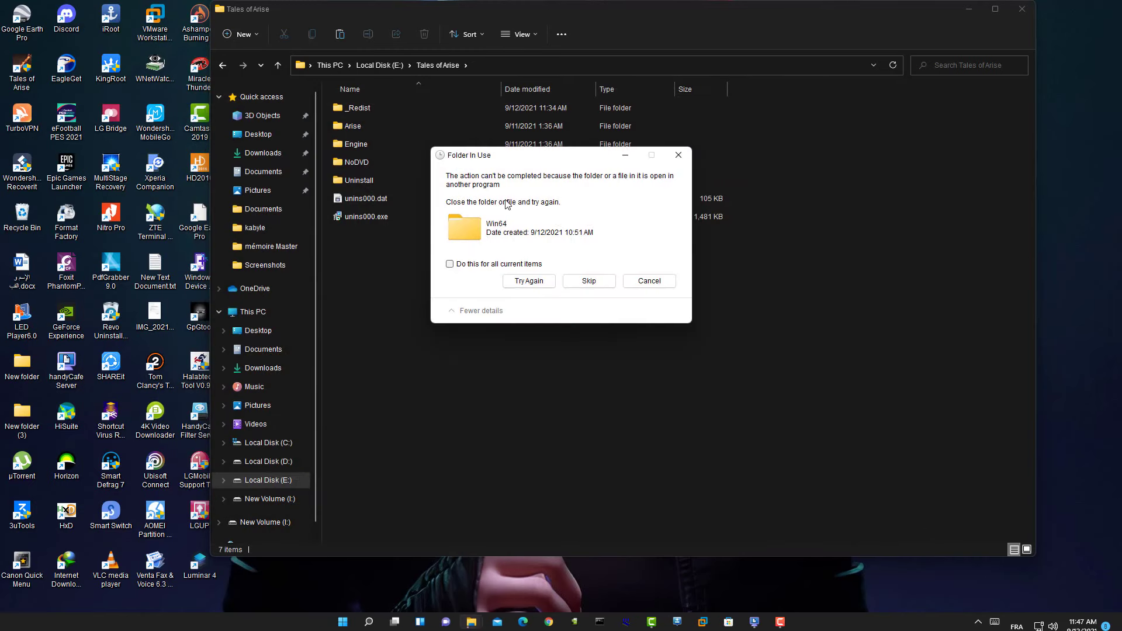
pyautogui.click(521, 281)
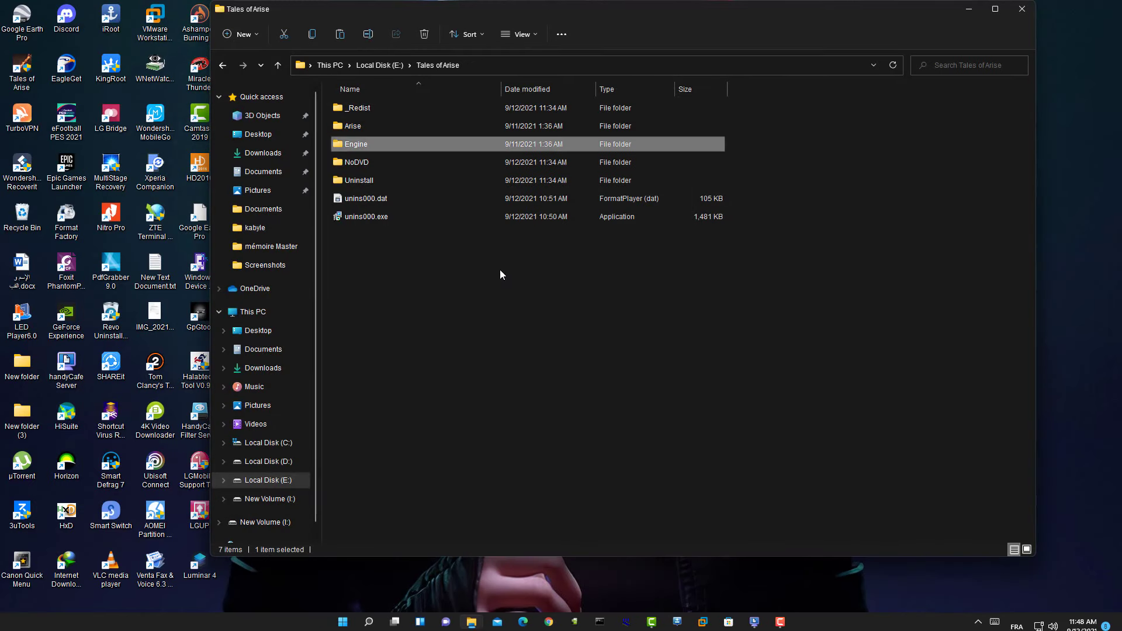
# Go to Engine\Binaries\ThirdParty\Steamworks\Steamv149\Win64\steam_settings\settings within the Tales of Arise folder.
pyautogui.doubleClick(350, 149)
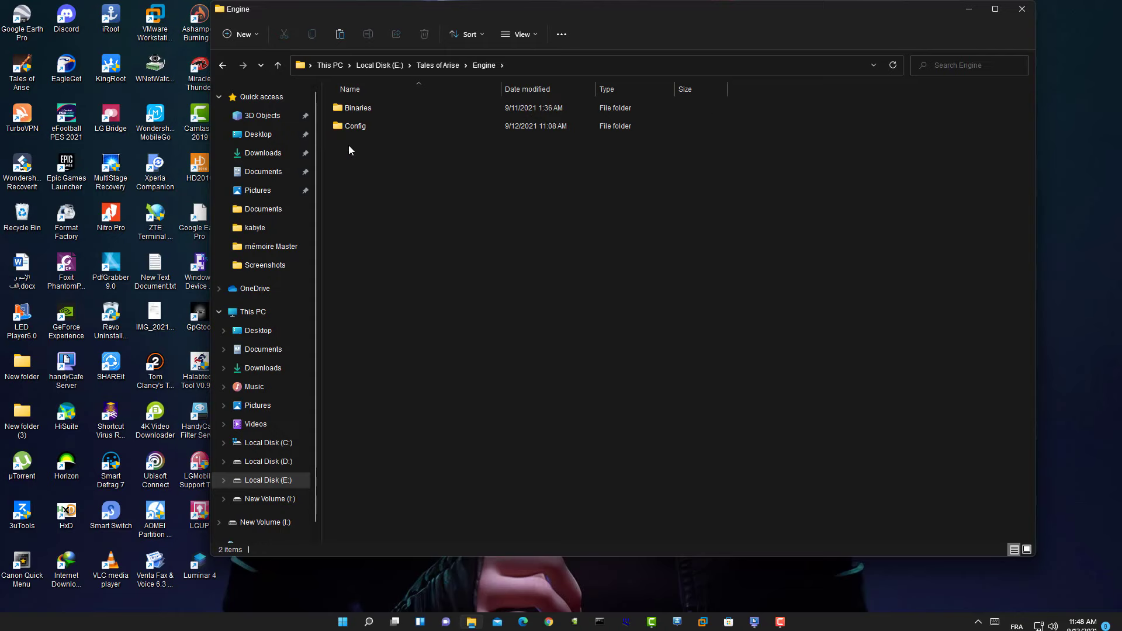
pyautogui.doubleClick(347, 113)
pyautogui.doubleClick(372, 114)
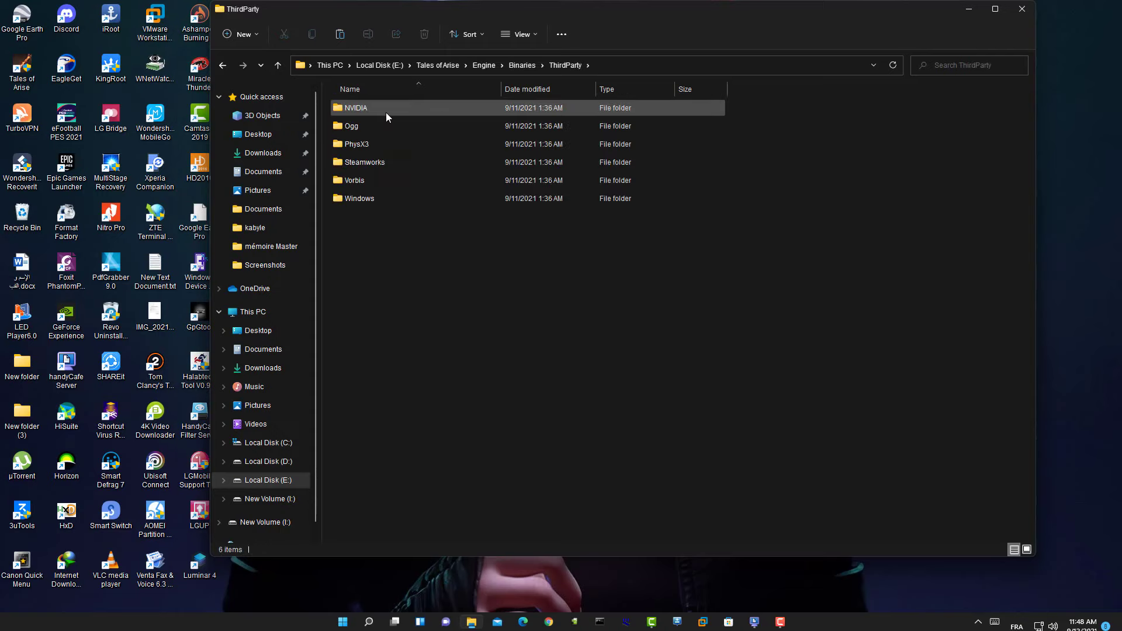
pyautogui.doubleClick(357, 164)
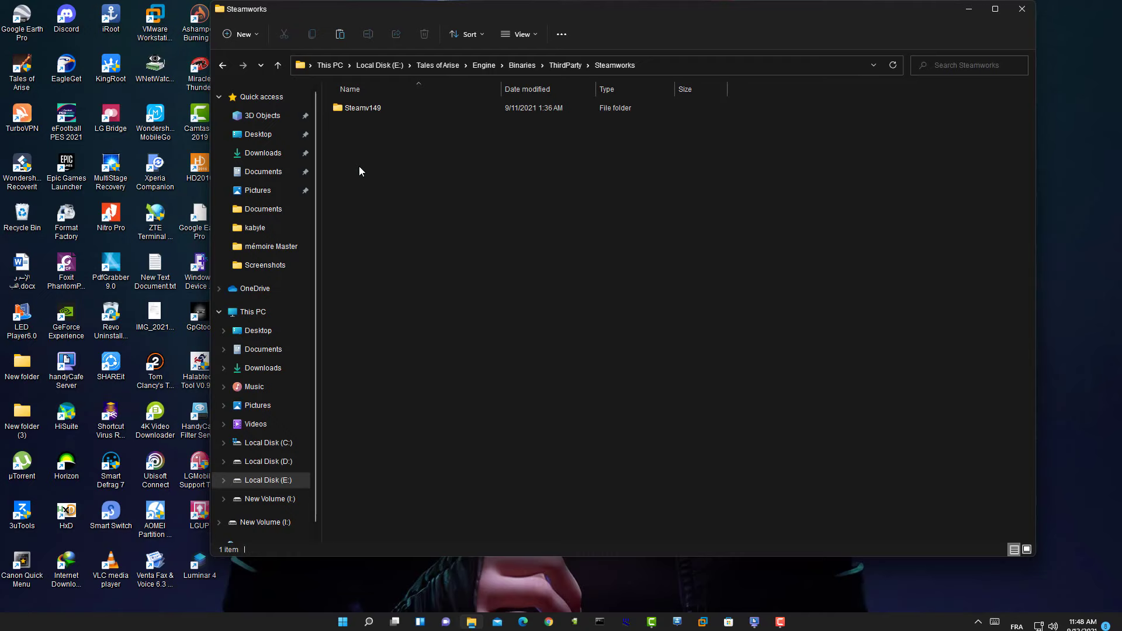
pyautogui.doubleClick(357, 110)
pyautogui.doubleClick(402, 107)
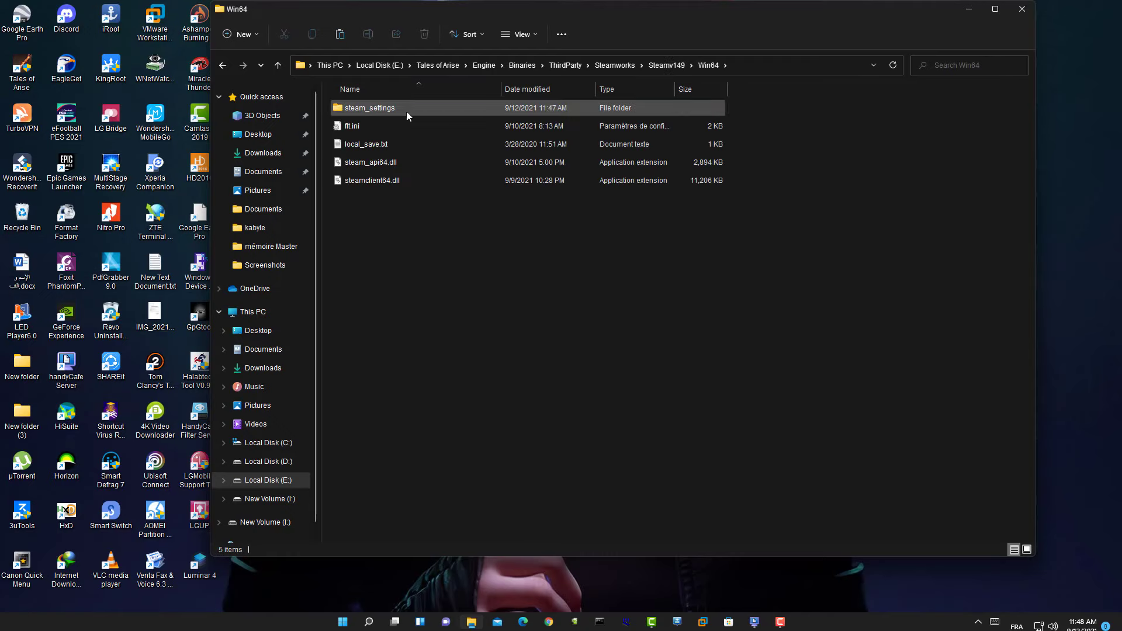
pyautogui.doubleClick(354, 110)
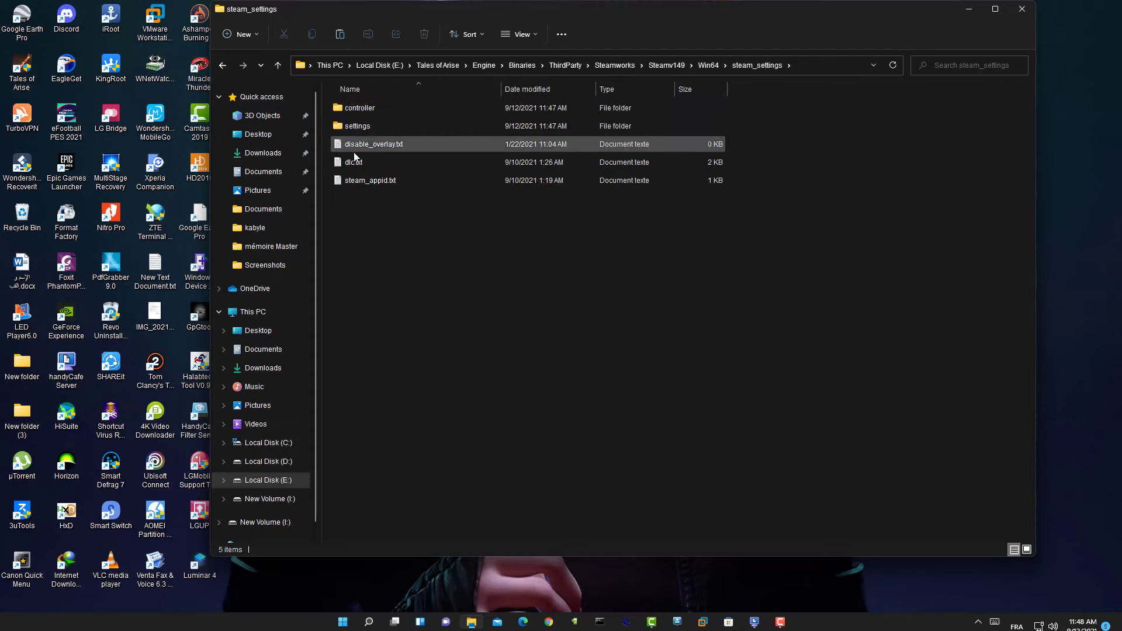
pyautogui.doubleClick(337, 126)
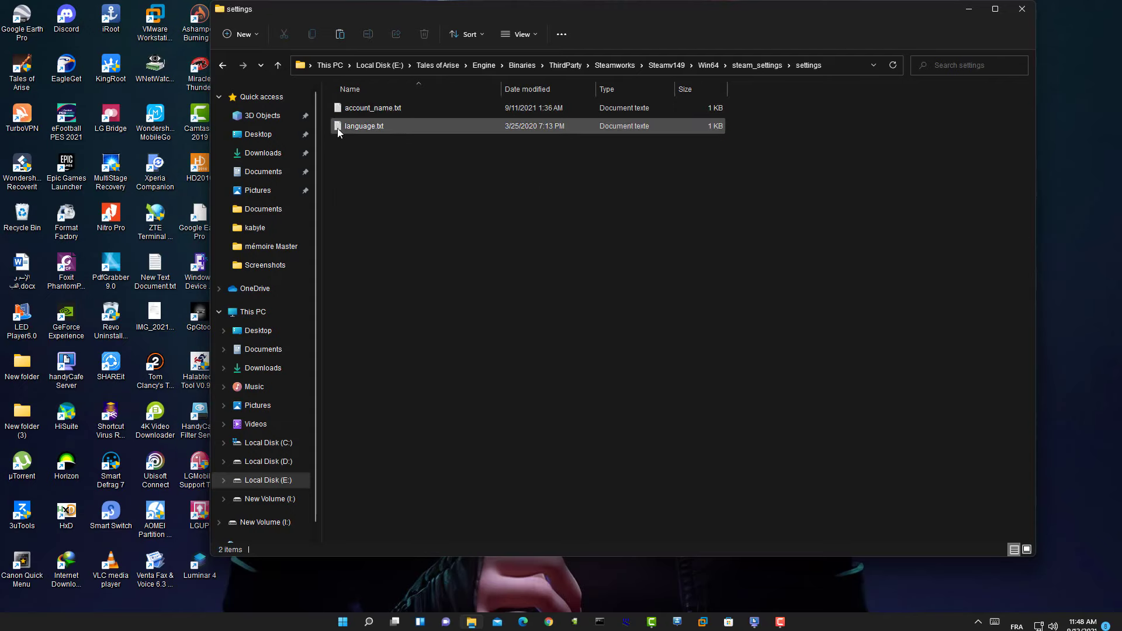
# Replace the language in language.txt with japanese, close the file without saving and close the settings folder.
pyautogui.doubleClick(369, 125)
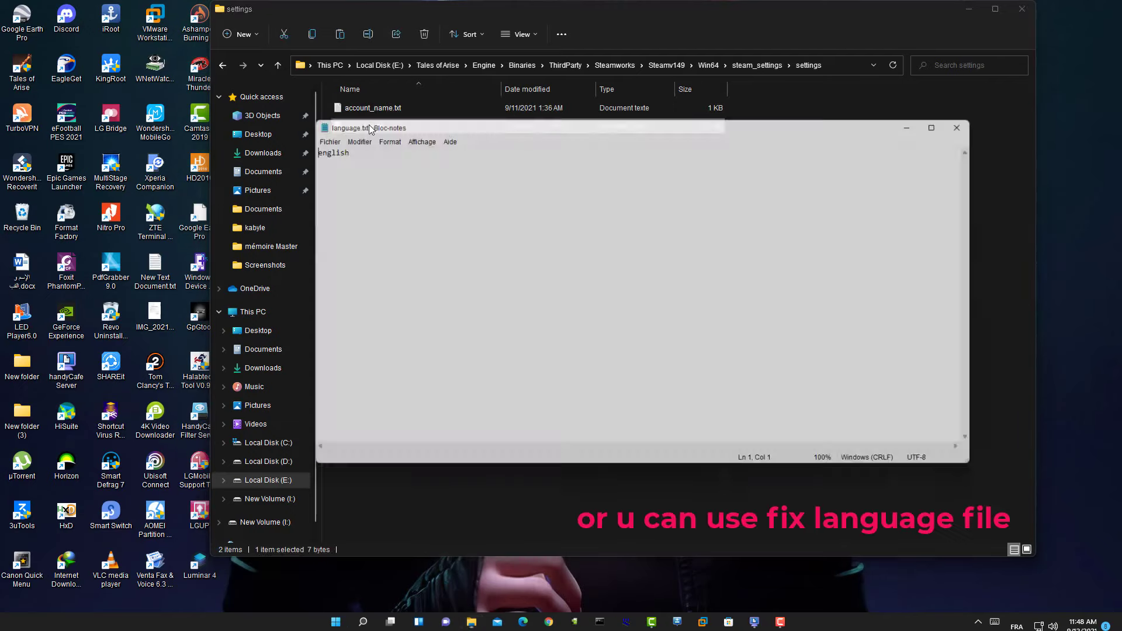
pyautogui.moveTo(302, 146); pyautogui.dragTo(376, 148)
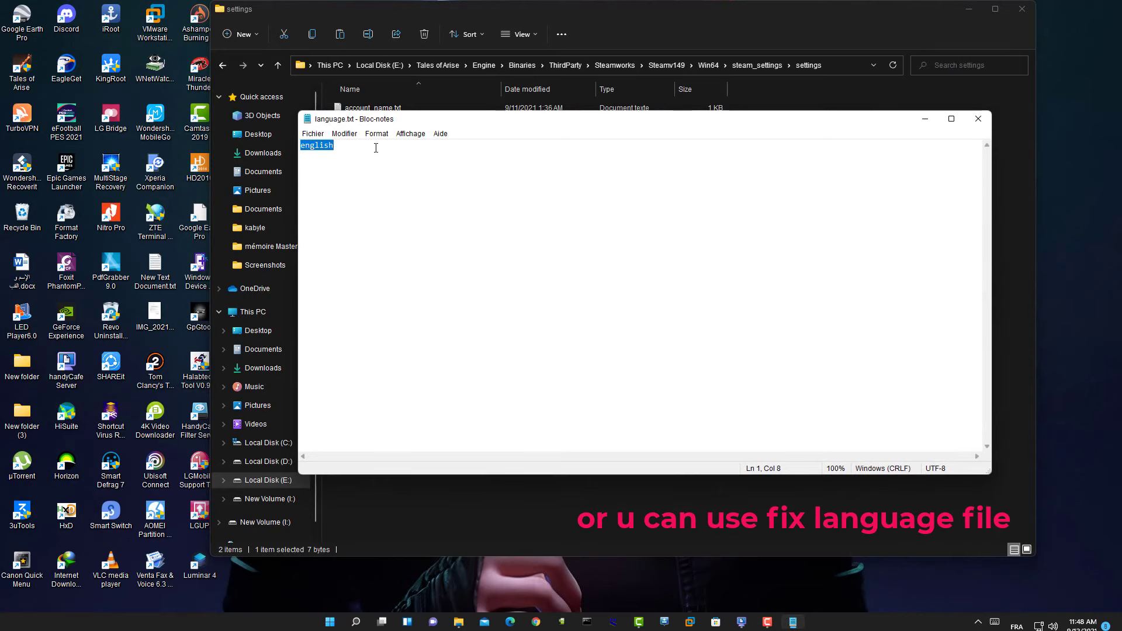
pyautogui.write('japanese')
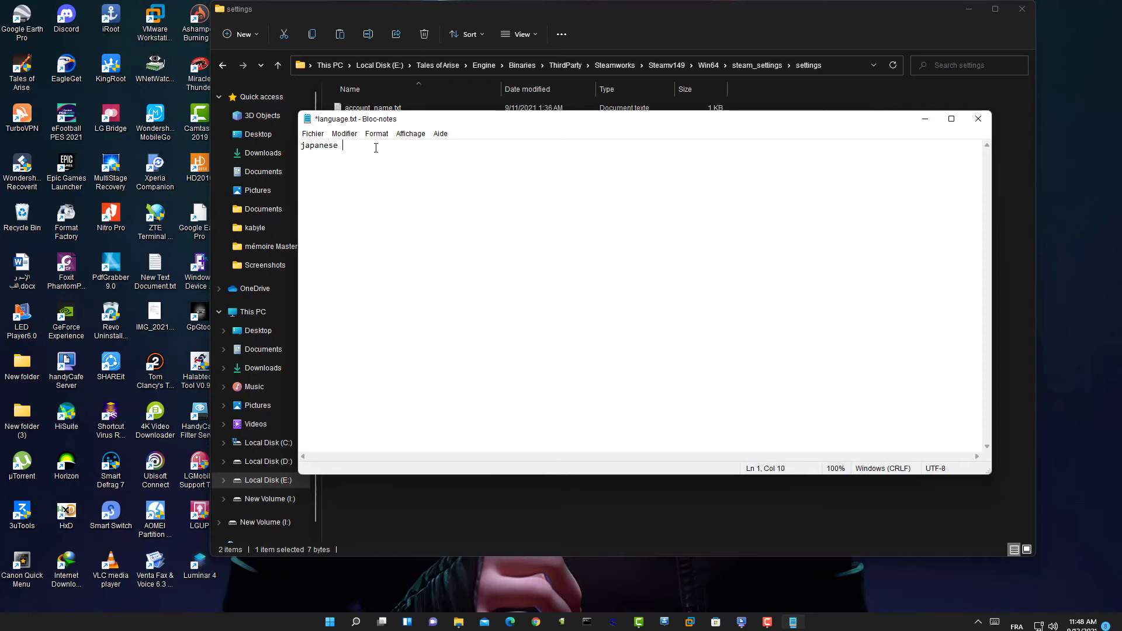
pyautogui.click(324, 137)
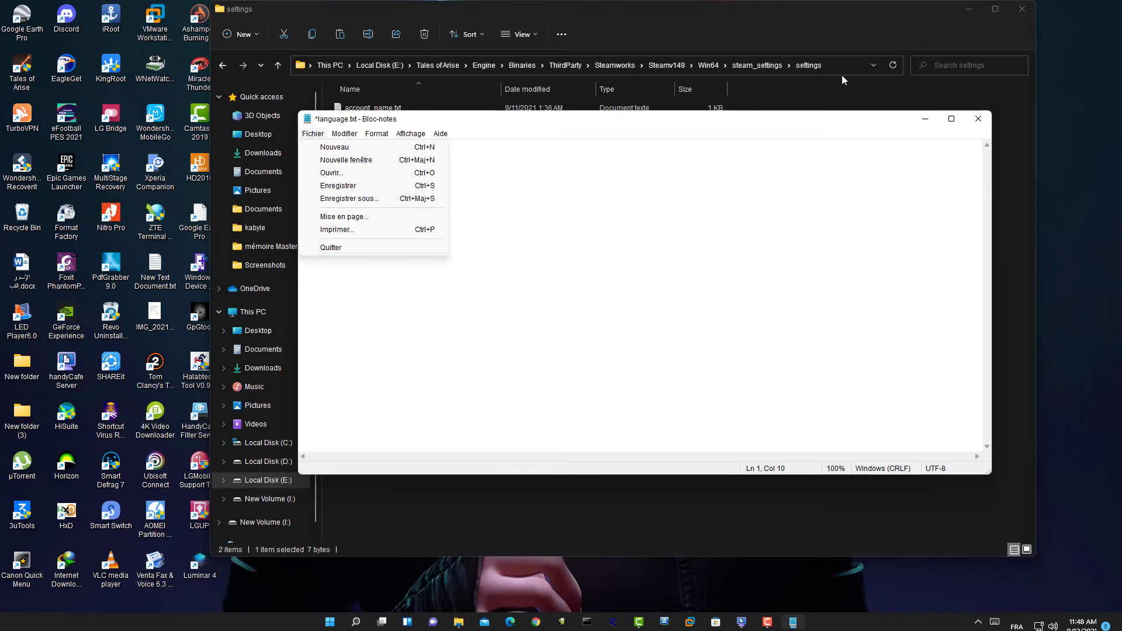
pyautogui.click(978, 118)
pyautogui.click(540, 321)
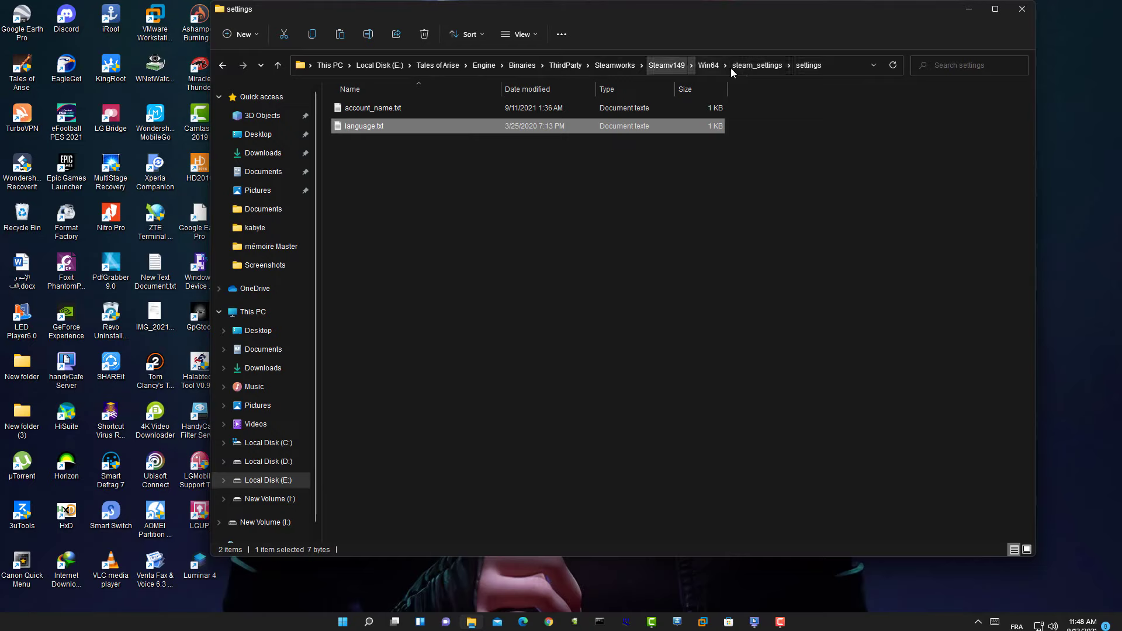
pyautogui.click(1023, 11)
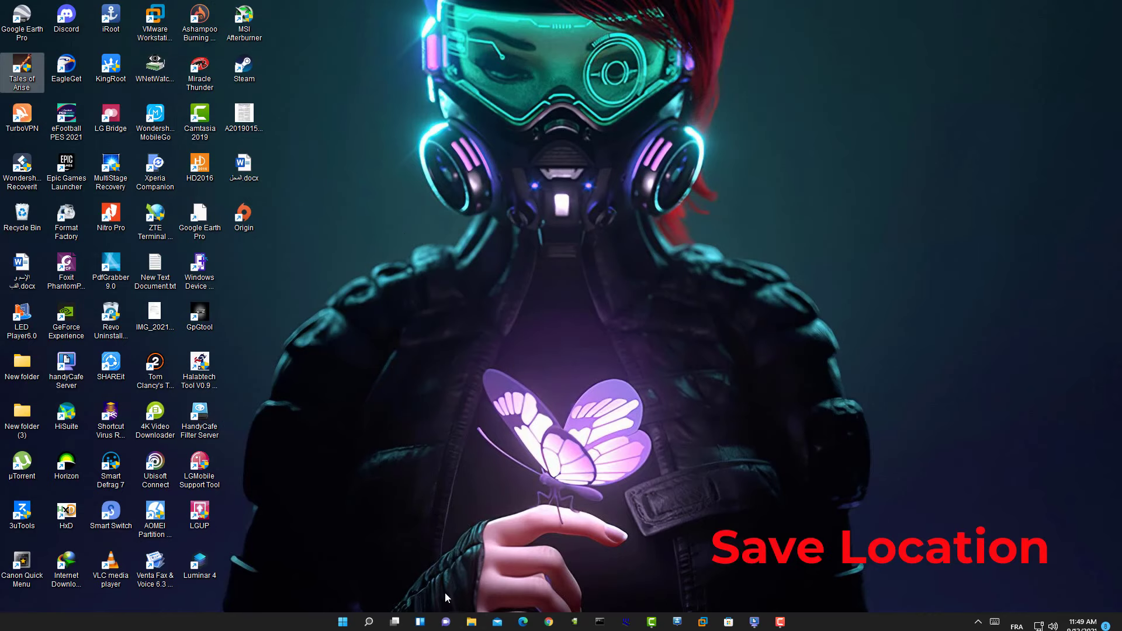
# Open File Explorer and go to the current user's profile folder under Users on Local Disk (C:).
pyautogui.click(472, 626)
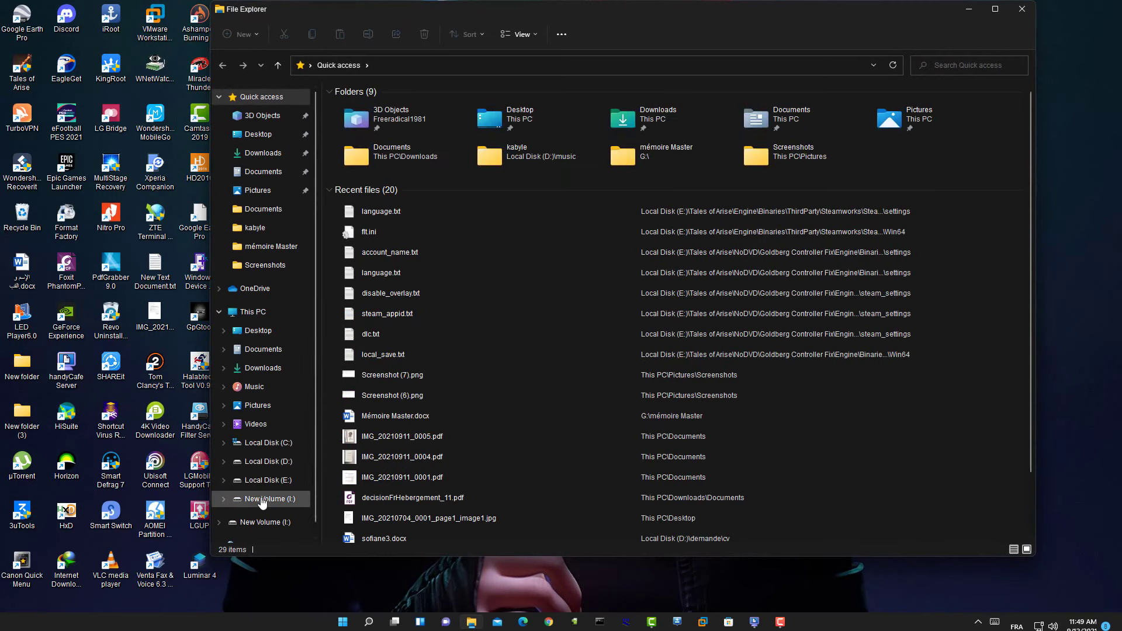
pyautogui.click(268, 443)
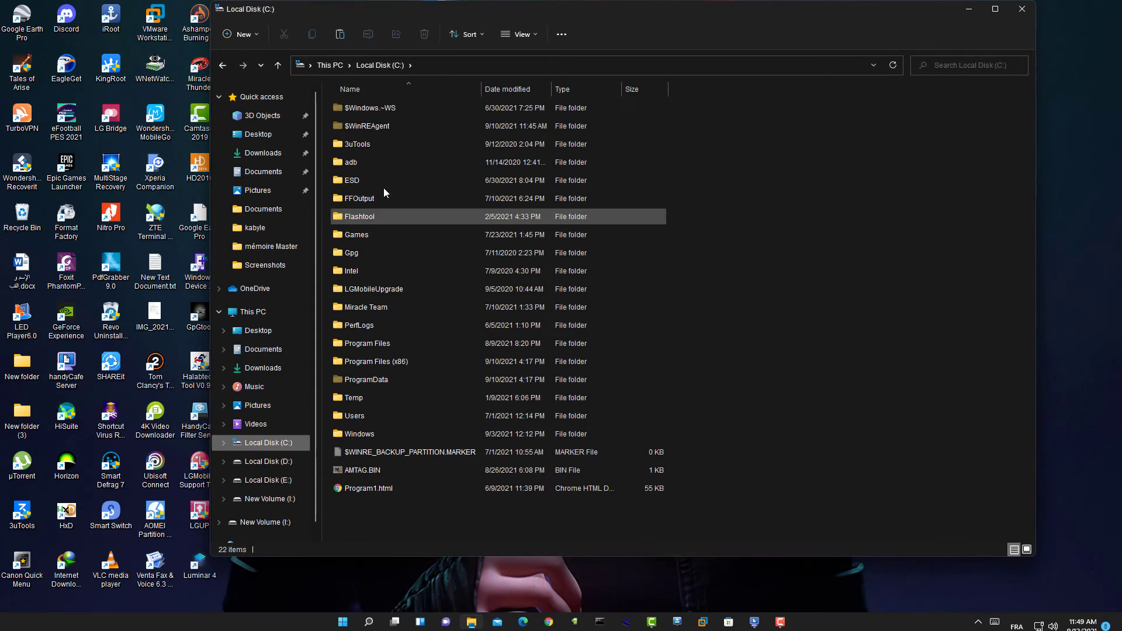
pyautogui.doubleClick(348, 416)
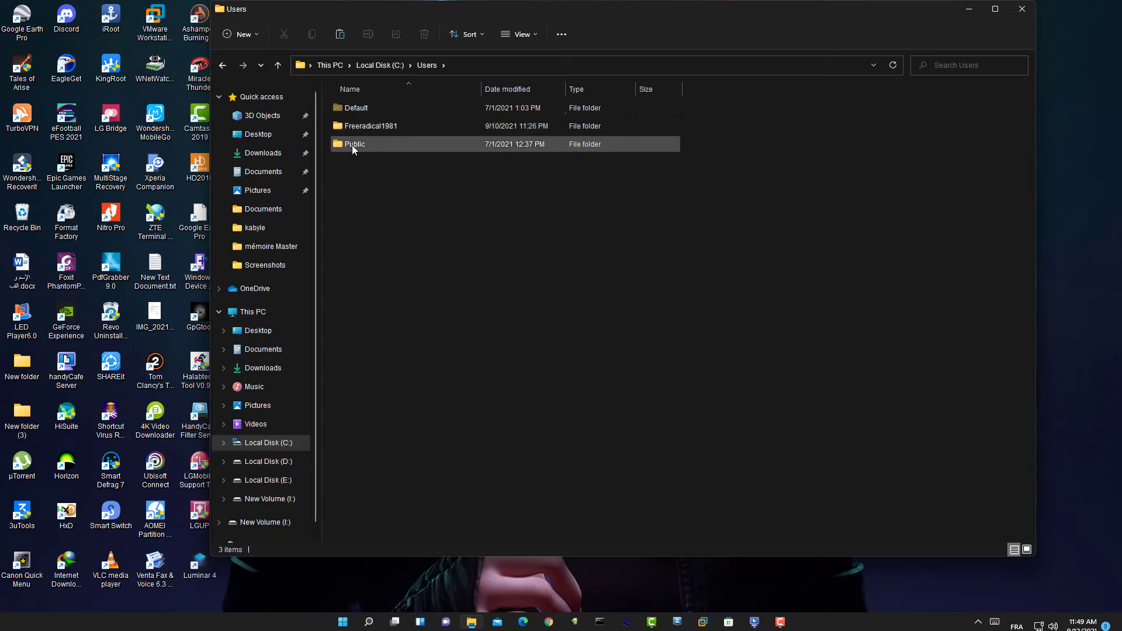
pyautogui.click(359, 129)
pyautogui.doubleClick(358, 128)
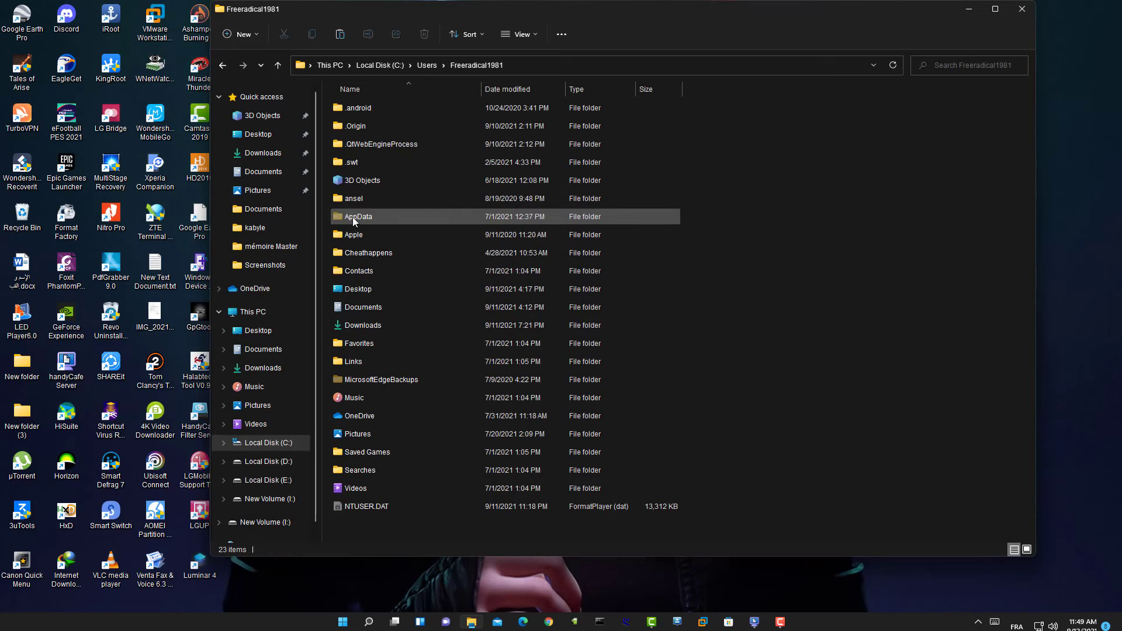
# Turn the display of hidden items off and back on in the user's profile folder.
pyautogui.click(528, 35)
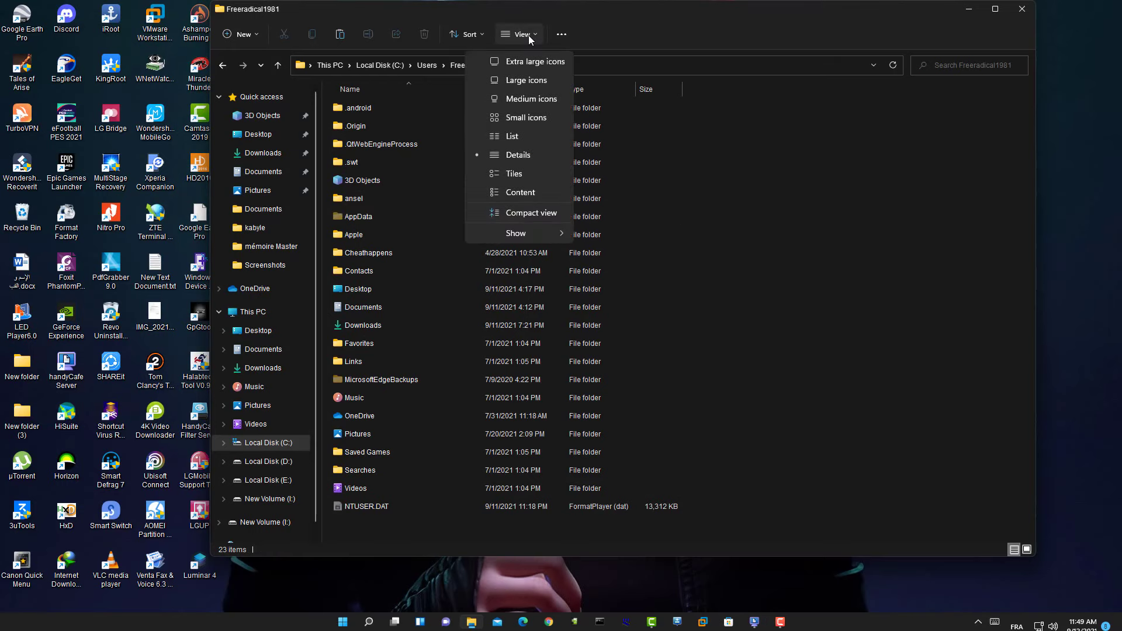
pyautogui.click(559, 33)
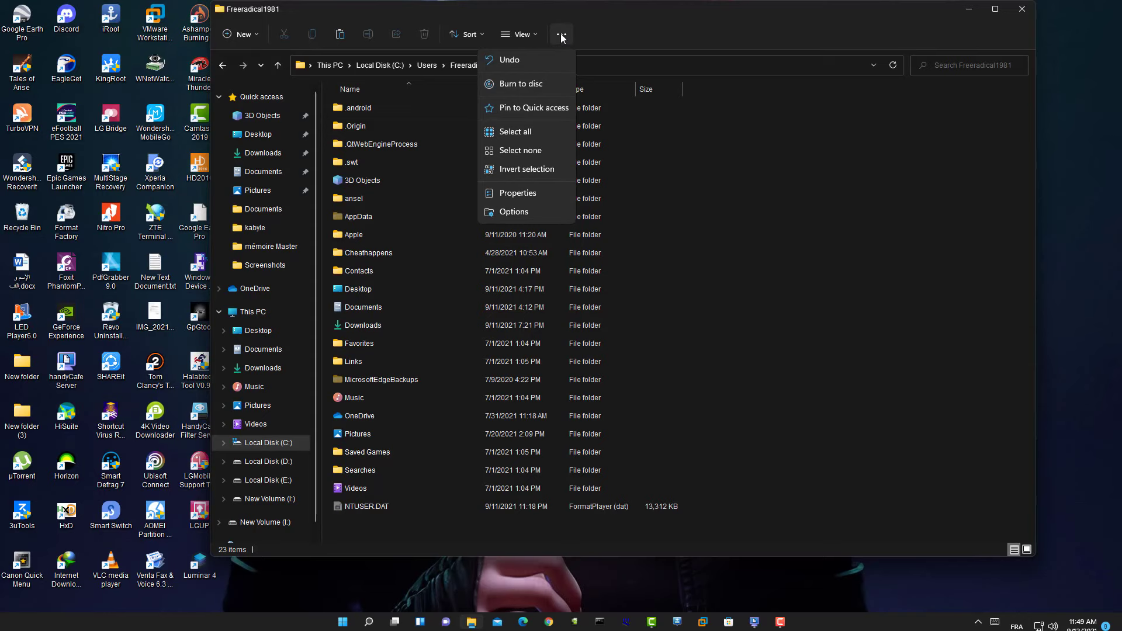
pyautogui.click(469, 34)
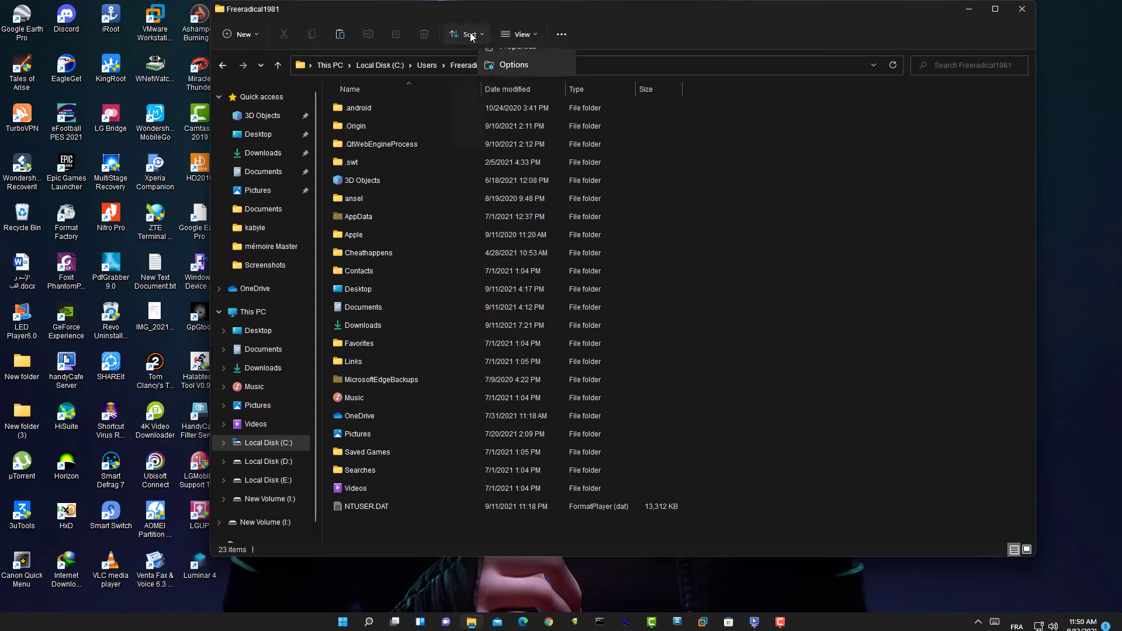
pyautogui.click(510, 35)
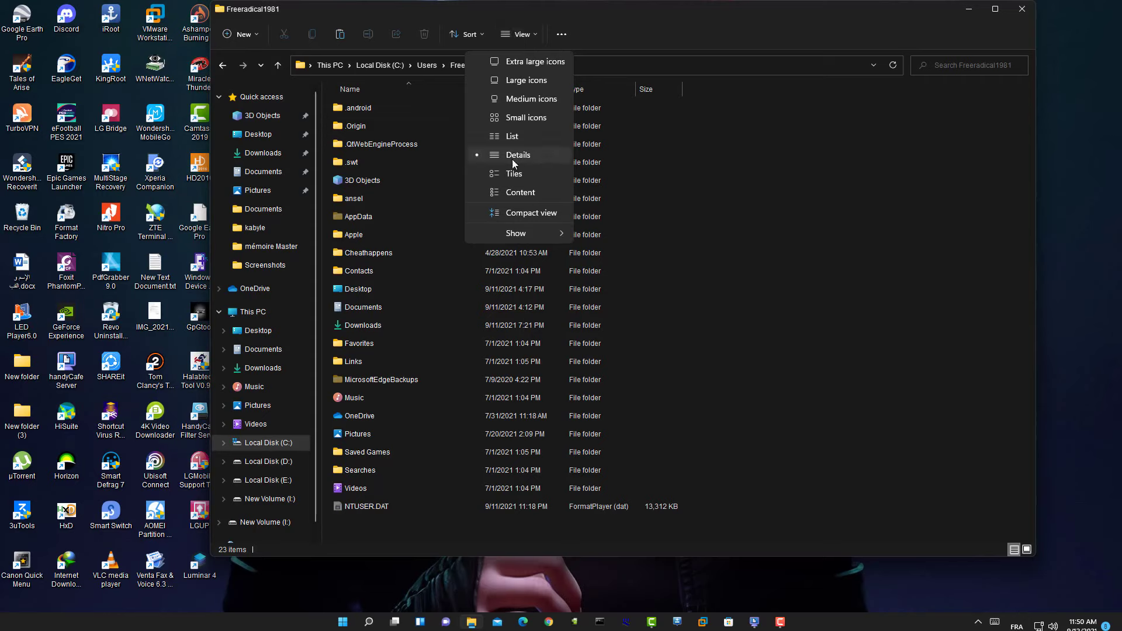
pyautogui.moveTo(520, 234)
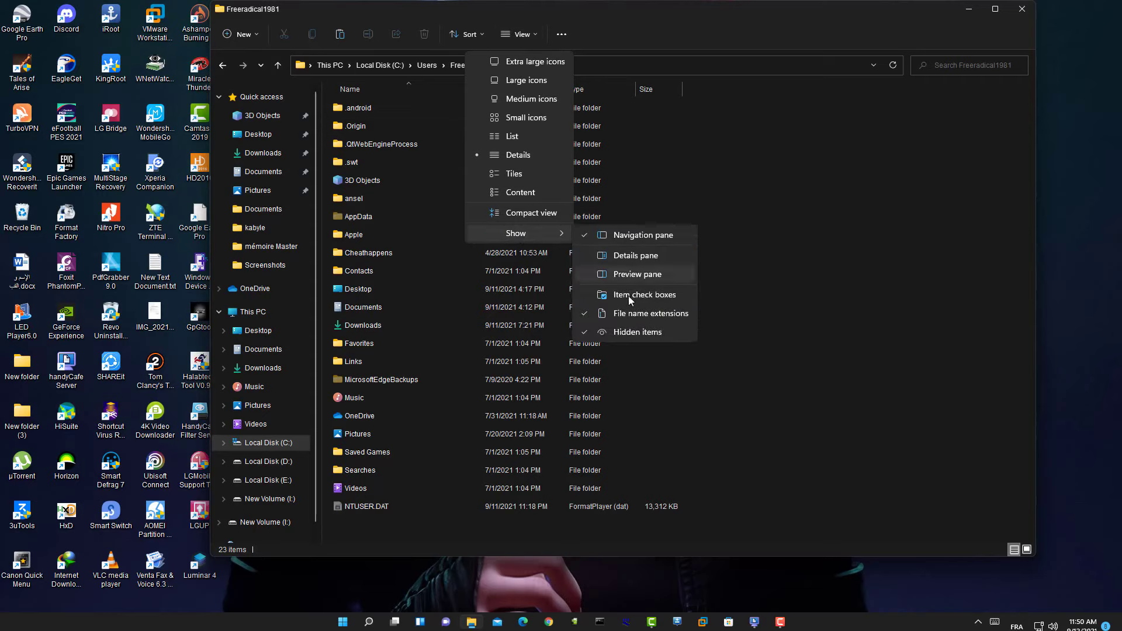
pyautogui.click(617, 331)
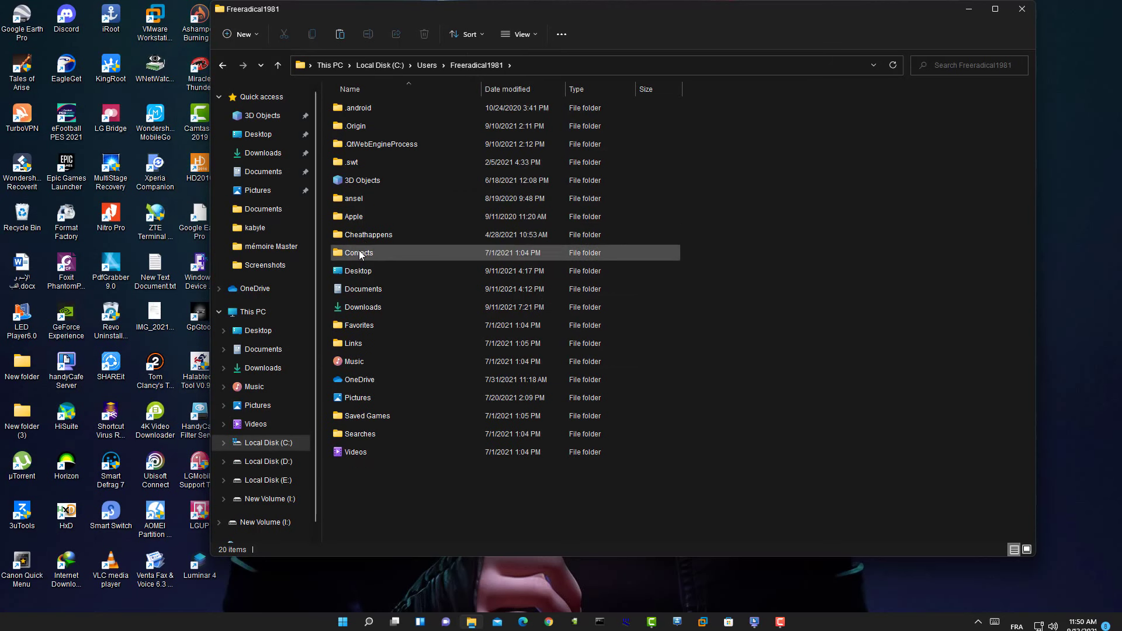
pyautogui.click(510, 40)
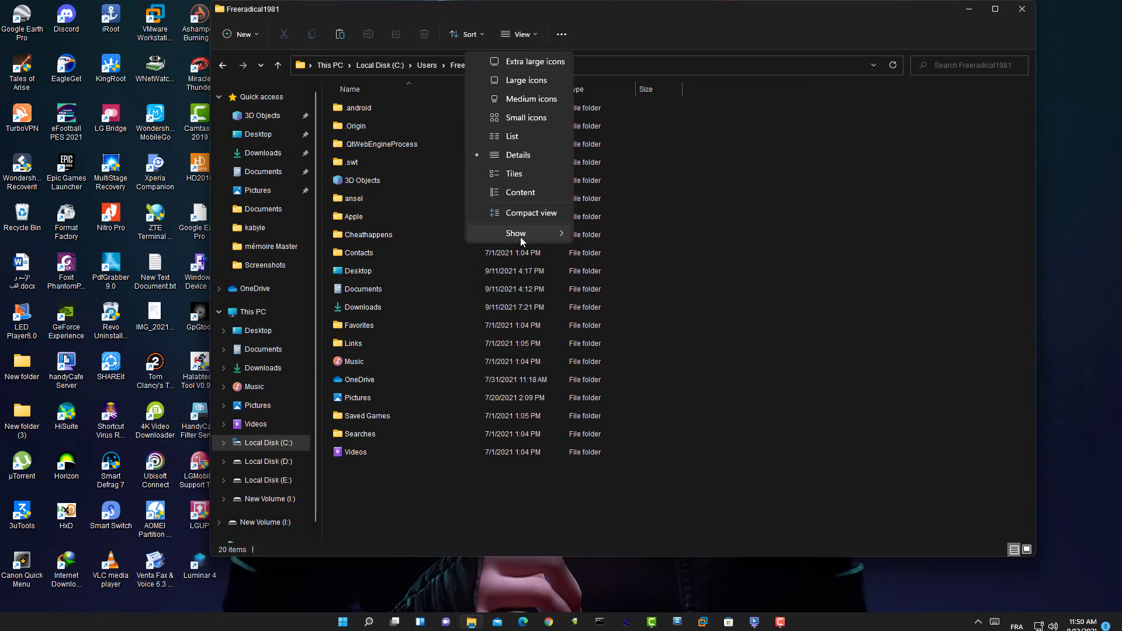
pyautogui.moveTo(520, 237)
pyautogui.click(611, 331)
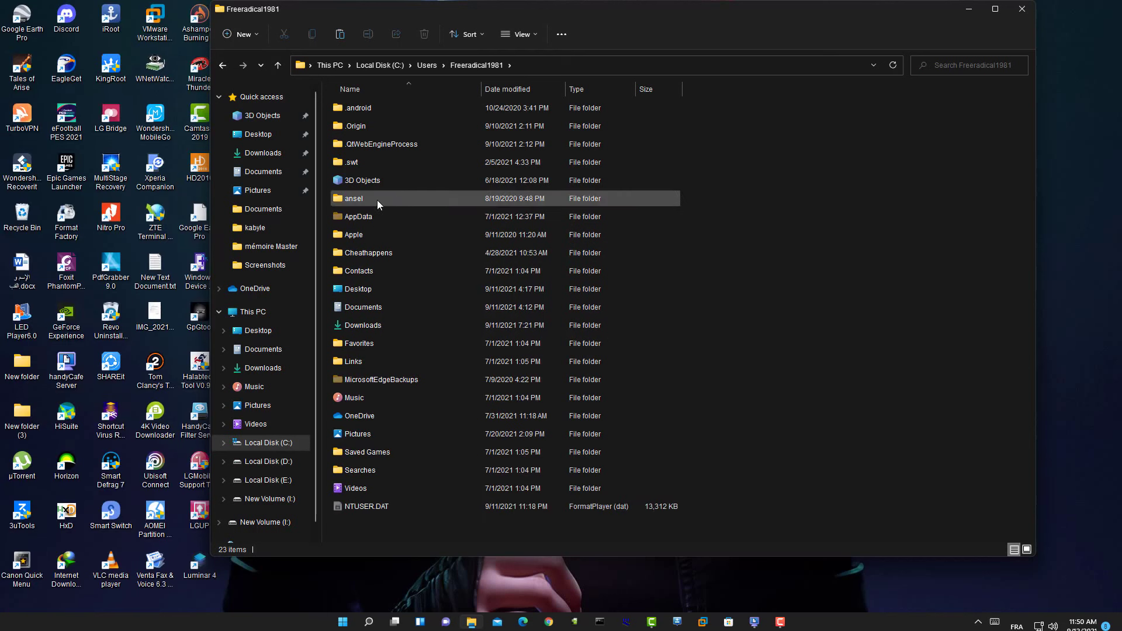
# View the save files in AppData\Local\BANDAI NAMCO Entertainment\Tales of Arise\Saved\SaveGames, inside the account folder's SaveData, and close the window.
pyautogui.doubleClick(344, 219)
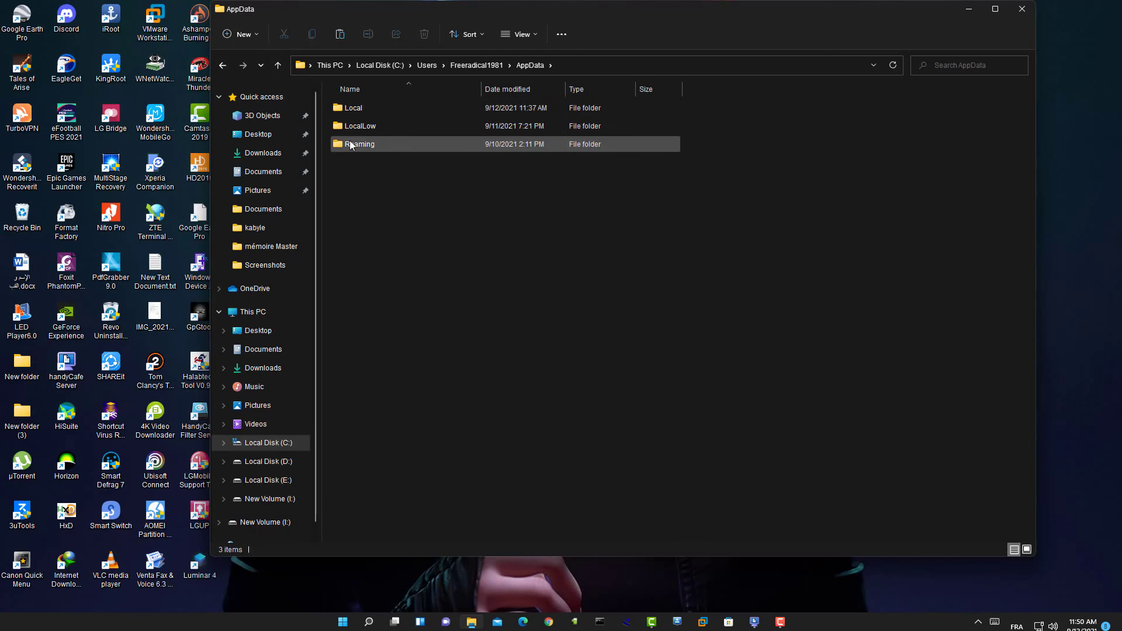
pyautogui.doubleClick(347, 109)
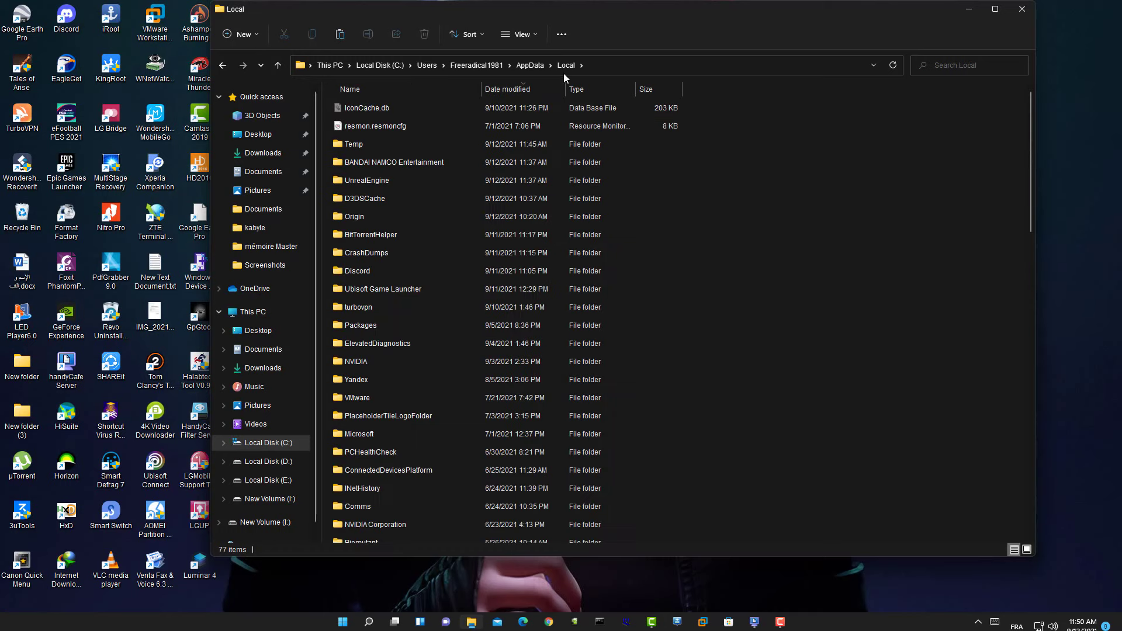
pyautogui.doubleClick(384, 166)
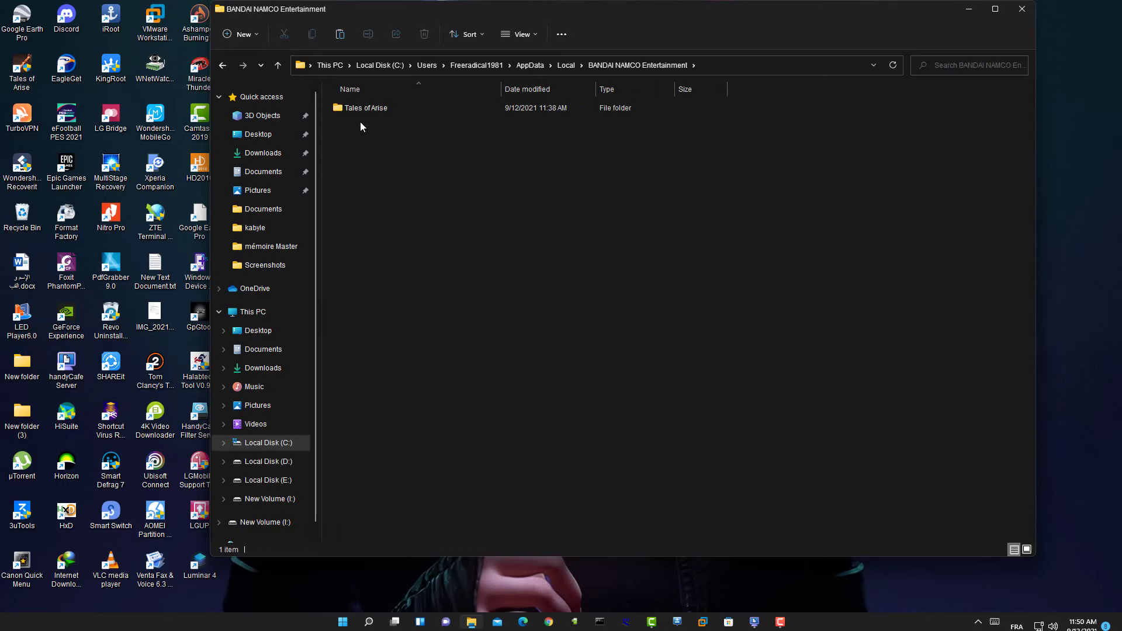
pyautogui.doubleClick(366, 108)
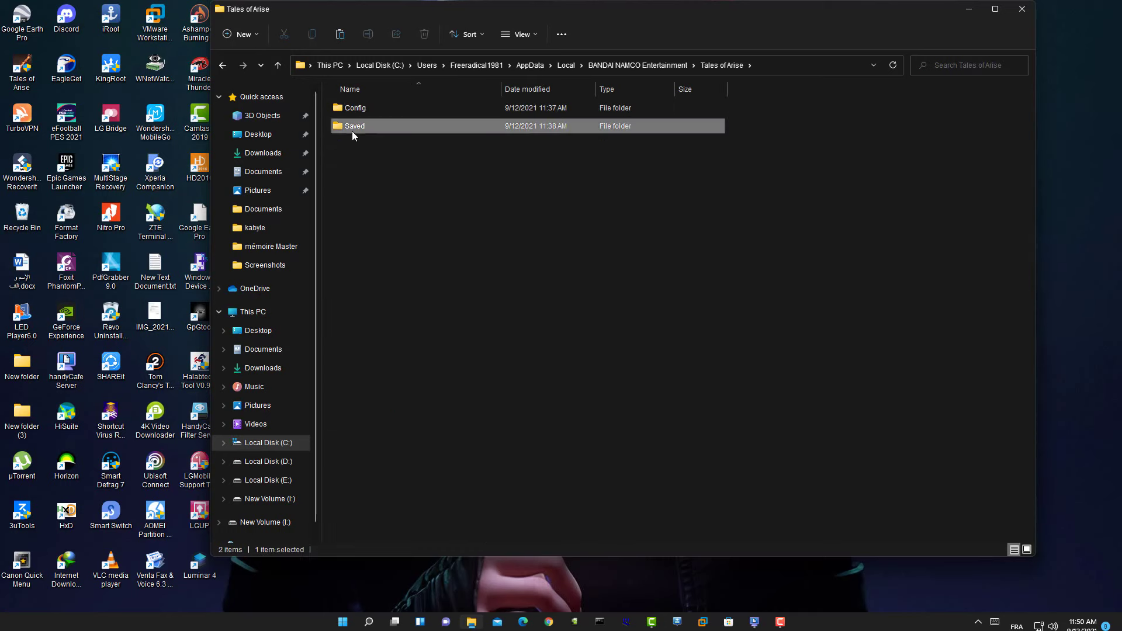
pyautogui.doubleClick(352, 128)
pyautogui.doubleClick(359, 108)
pyautogui.doubleClick(360, 108)
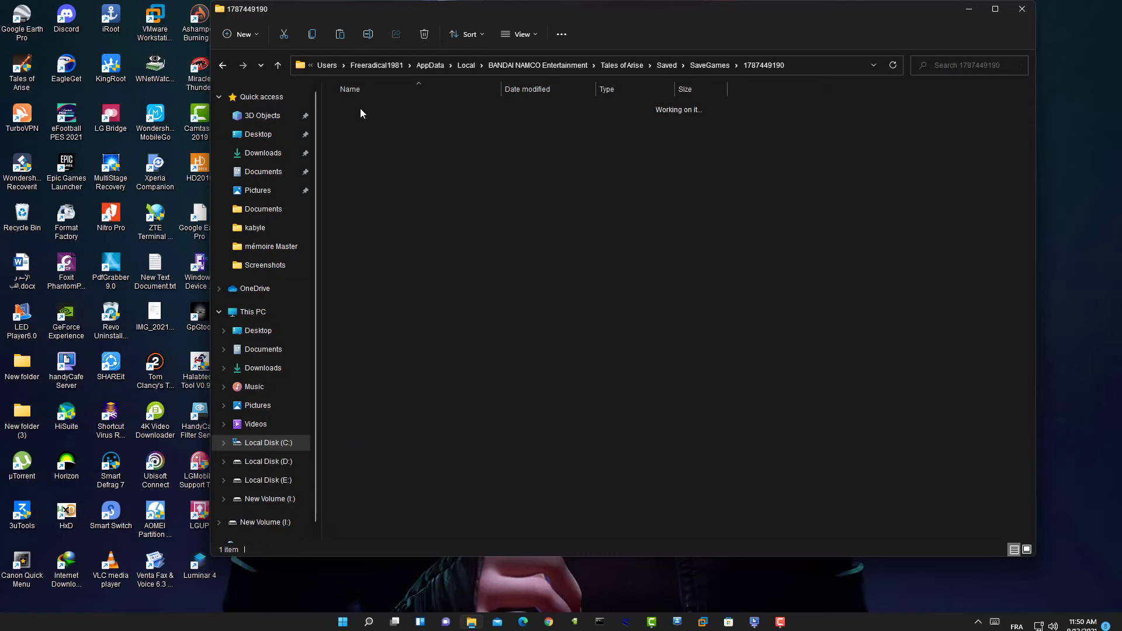
pyautogui.doubleClick(360, 108)
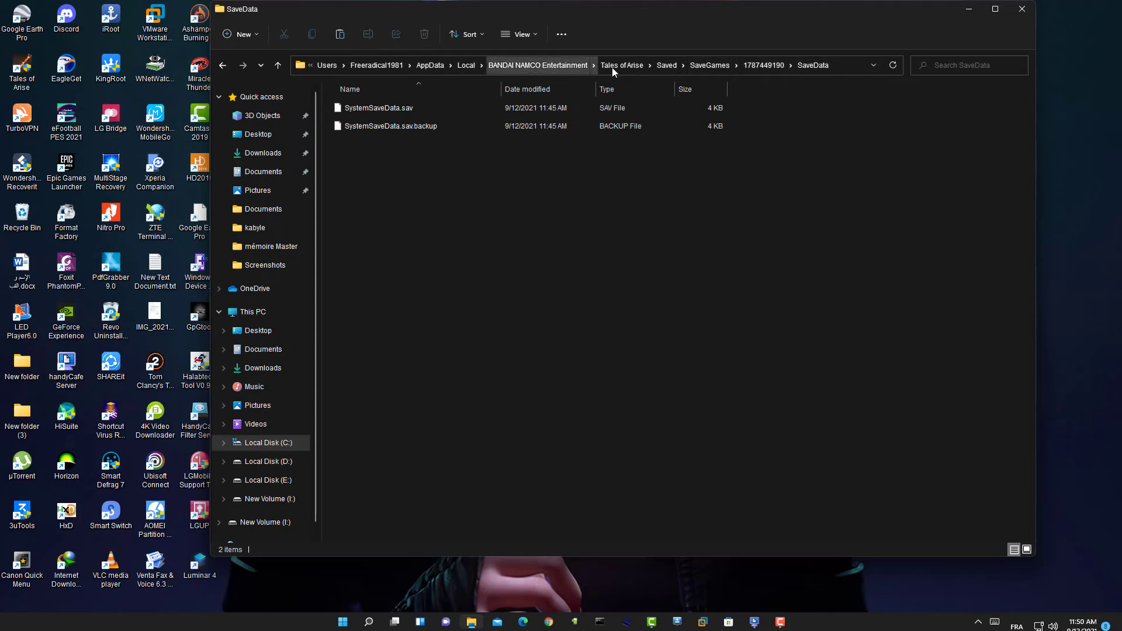
pyautogui.click(1022, 9)
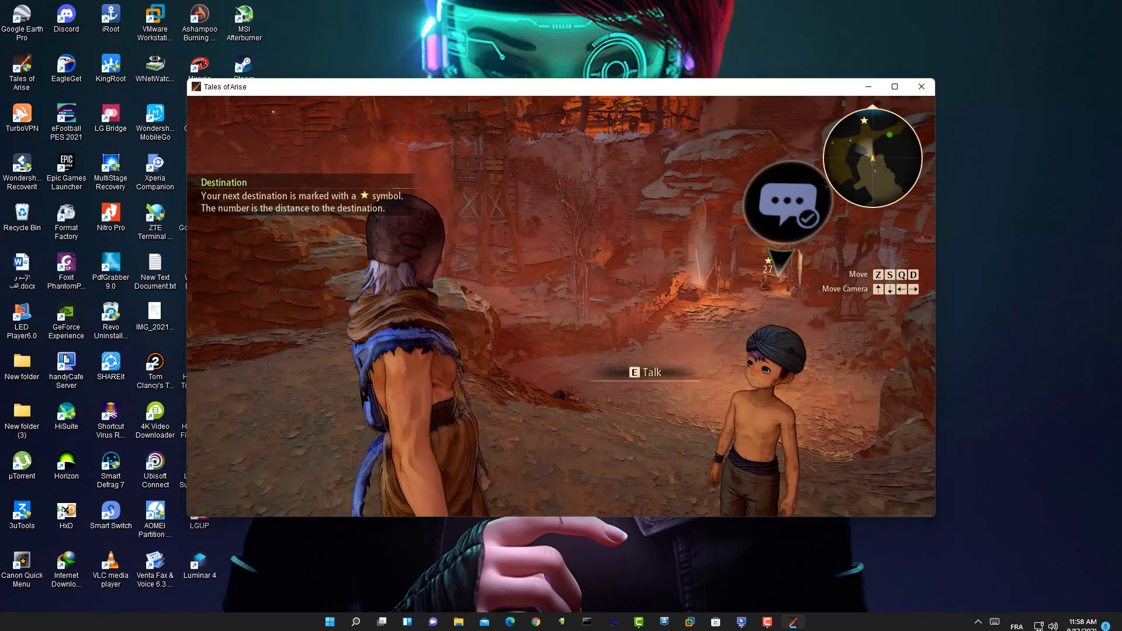
# In Tales of Arise, claim every item of the Dual Wings Pack from the unclaimed DLC items and review the claimed list.
pyautogui.press('Escape')
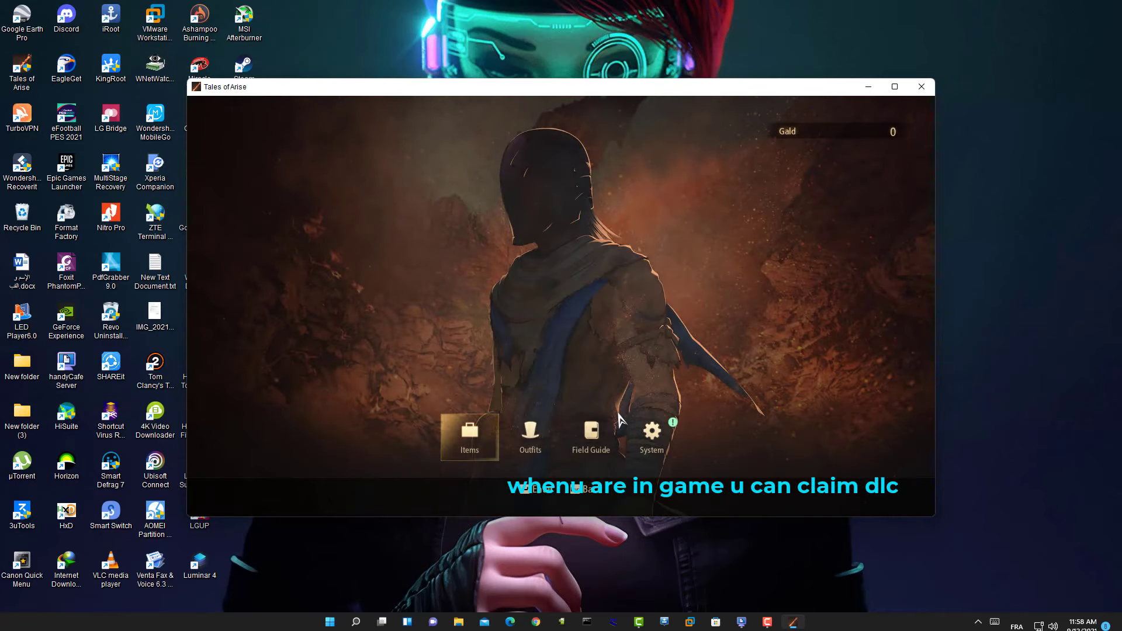
pyautogui.click(656, 436)
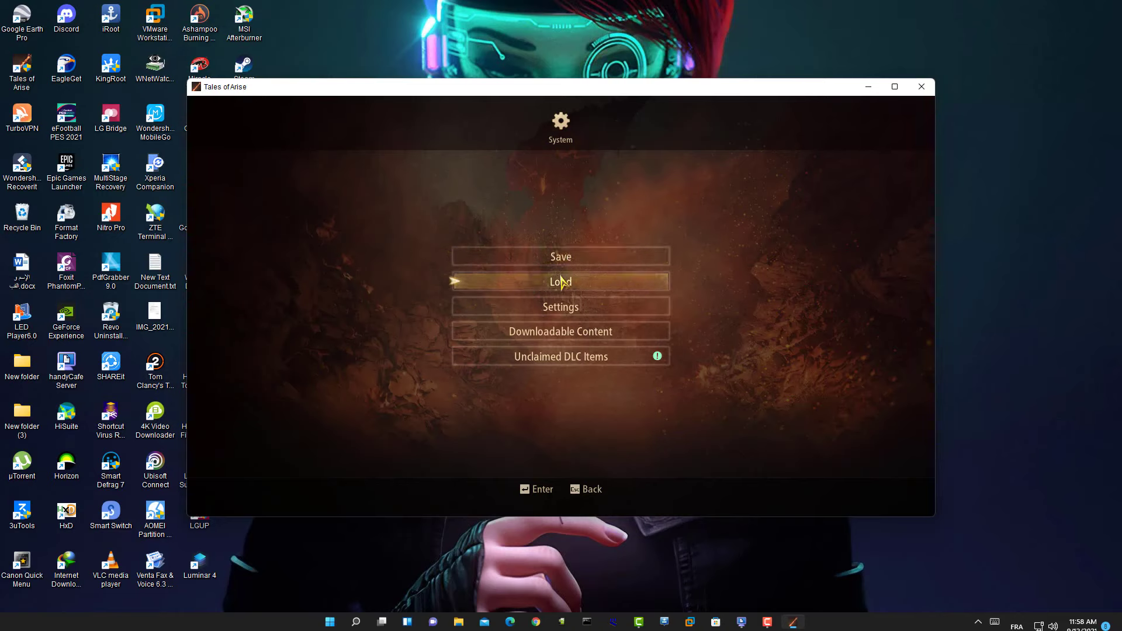
pyautogui.click(537, 359)
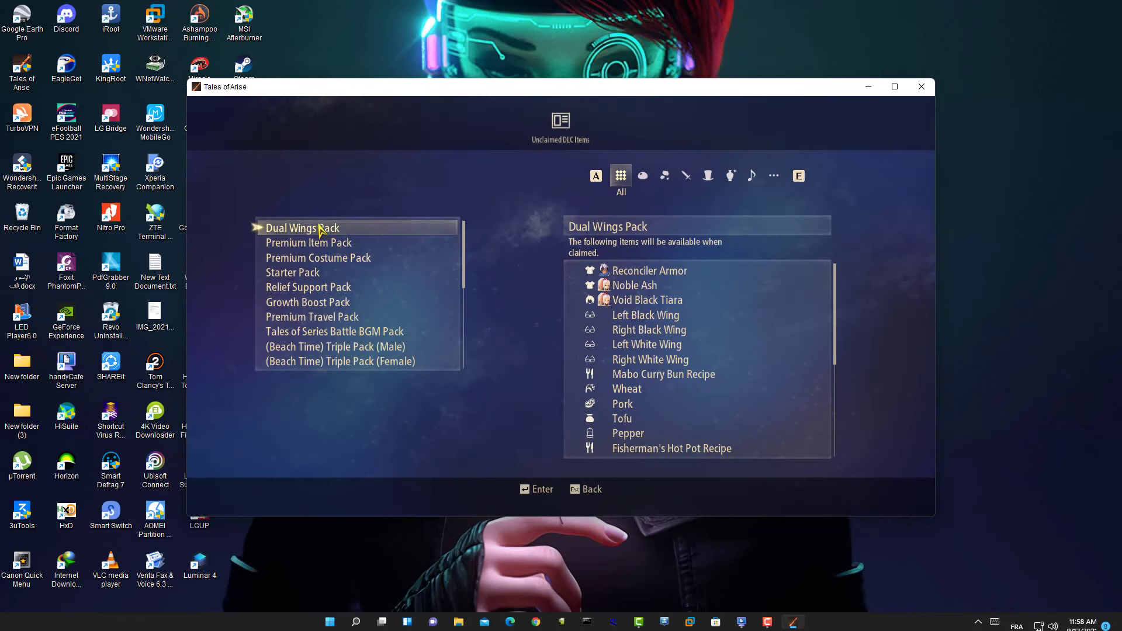
pyautogui.click(318, 230)
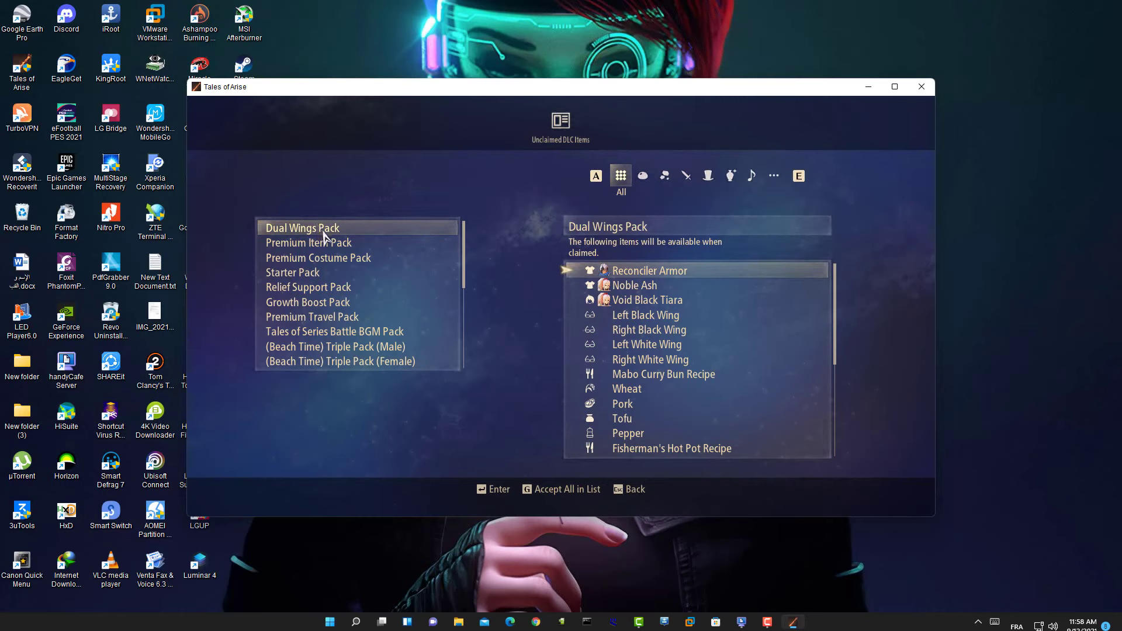
pyautogui.click(554, 494)
pyautogui.click(561, 319)
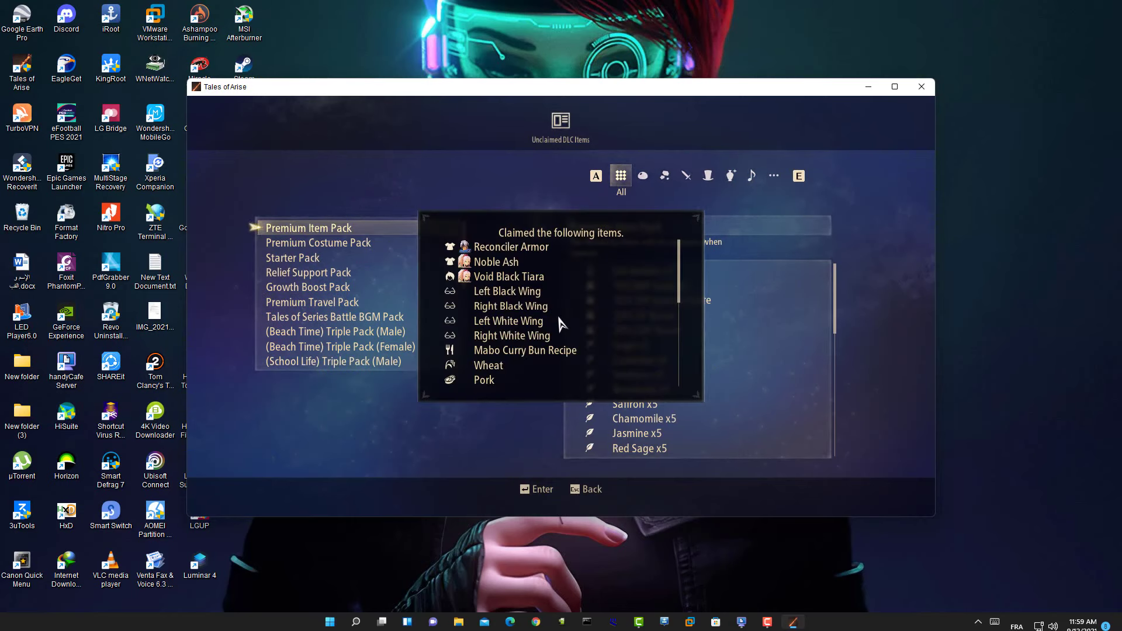
pyautogui.moveTo(680, 291); pyautogui.dragTo(679, 381)
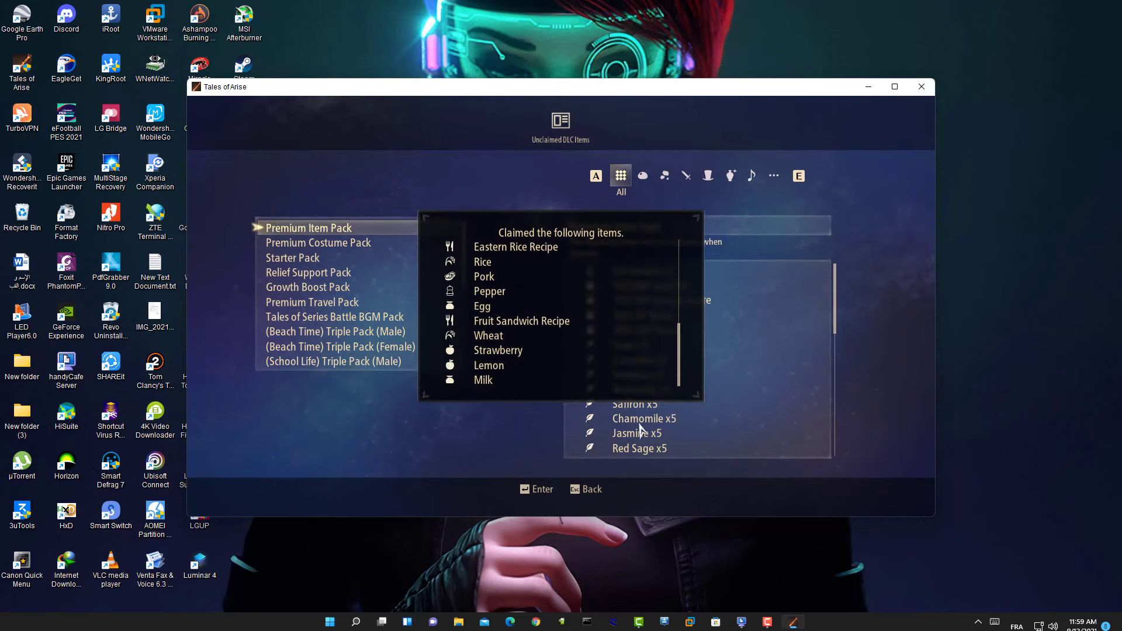